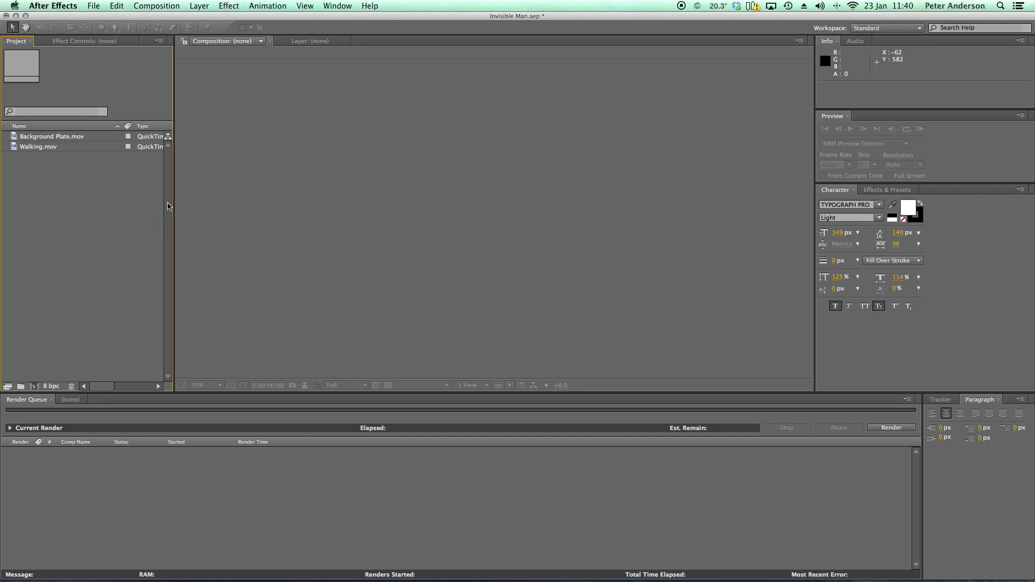
# Create a Walking composition from Walking.mov and scrub to later frames of the walk.
pyautogui.click(14, 148)
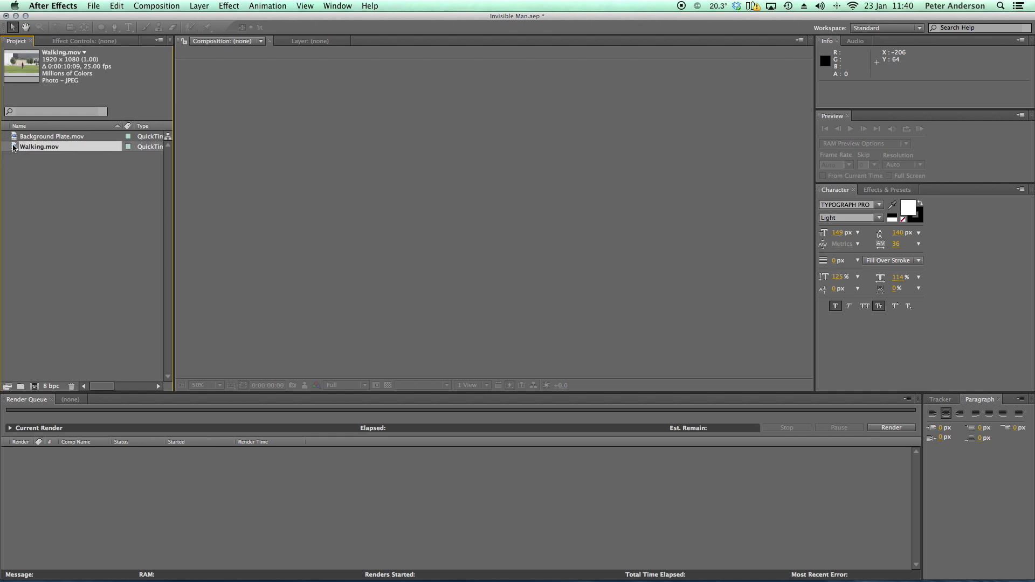
pyautogui.click(35, 385)
pyautogui.click(34, 387)
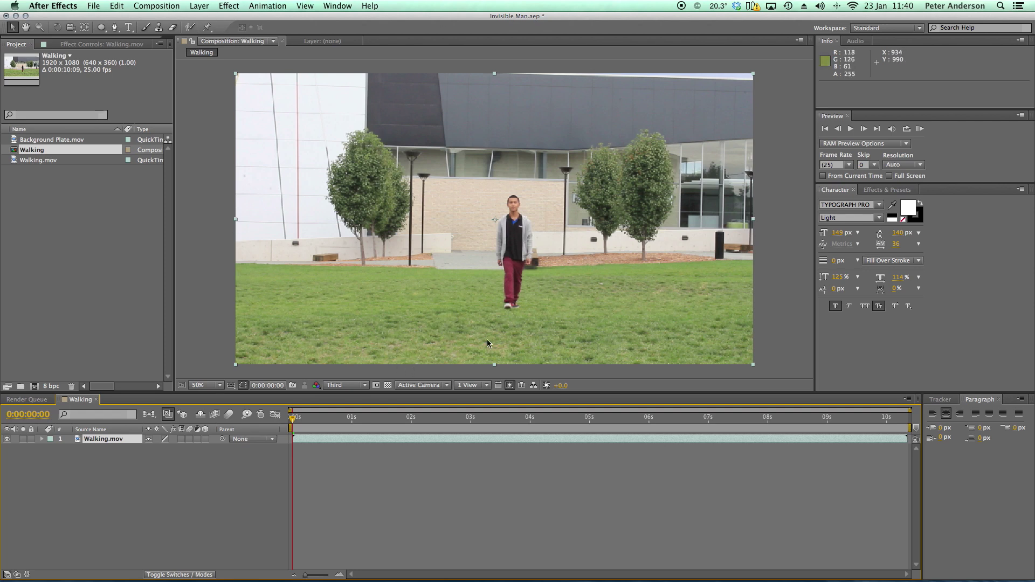
pyautogui.moveTo(673, 418); pyautogui.dragTo(539, 413)
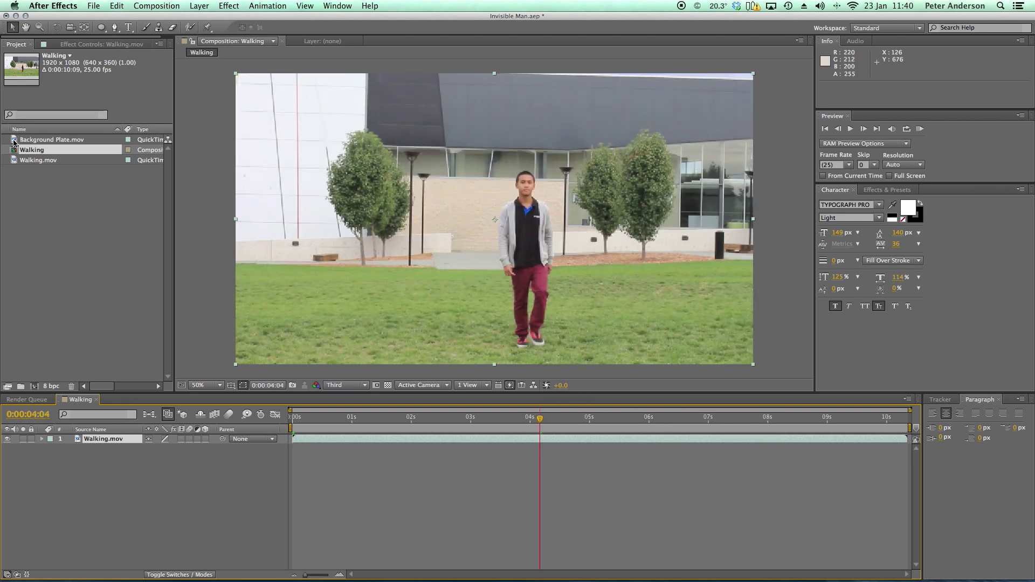
# Add Background Plate.mov beneath the walking layer and toggle the walking layer to compare frames.
pyautogui.click(32, 140)
pyautogui.moveTo(14, 141); pyautogui.dragTo(92, 462)
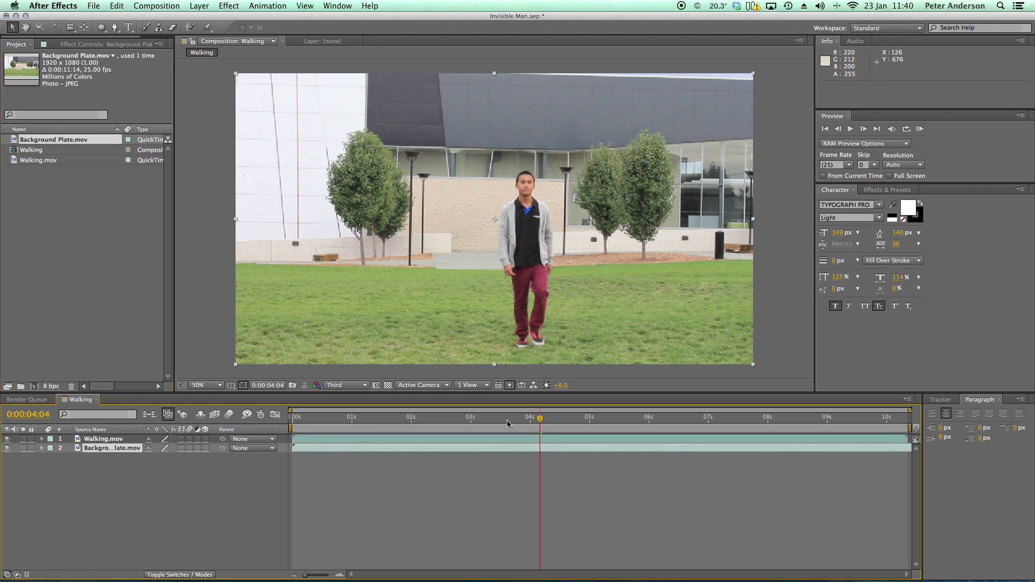
pyautogui.click(7, 440)
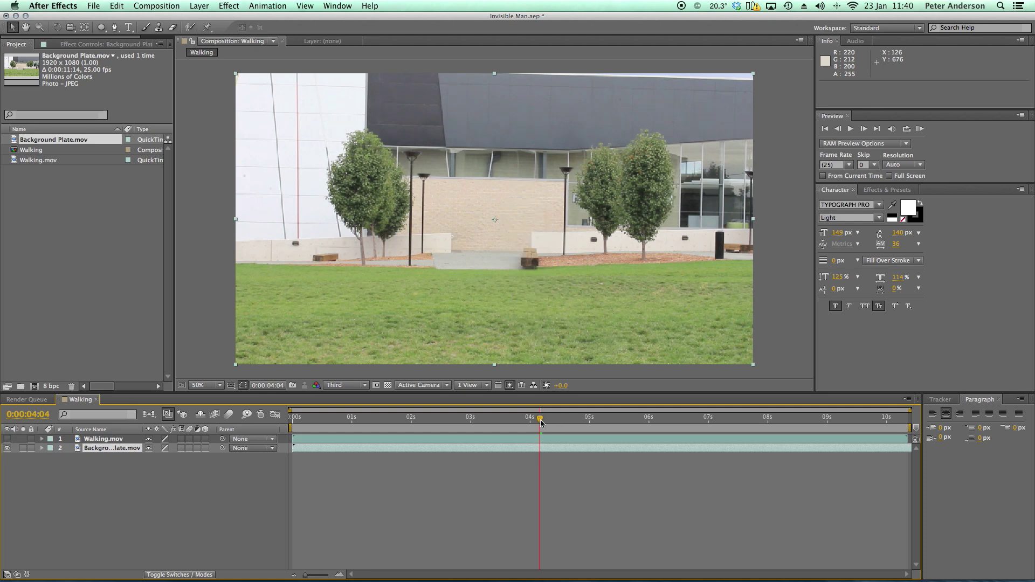
pyautogui.moveTo(541, 420); pyautogui.dragTo(599, 418)
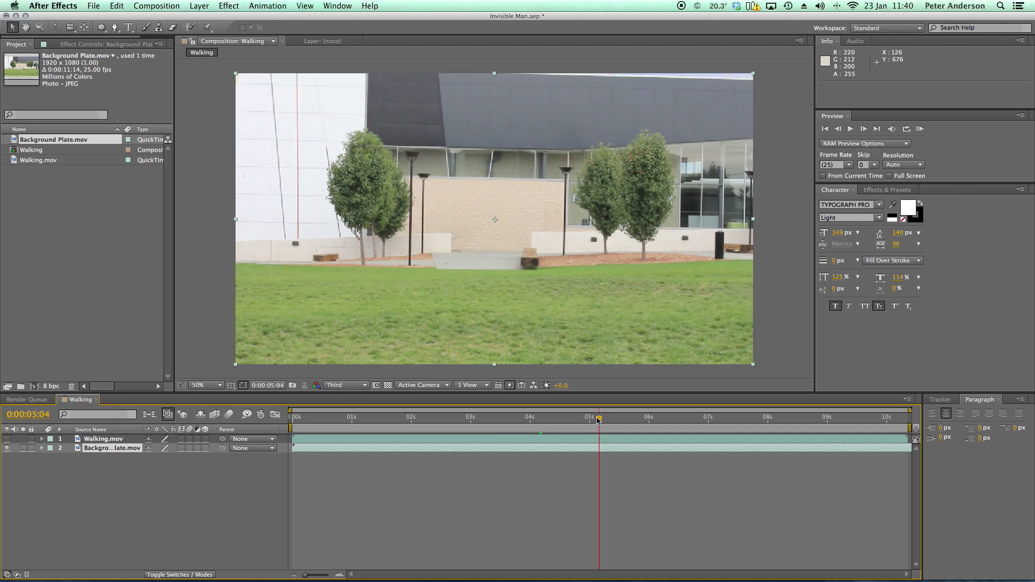
pyautogui.click(7, 439)
pyautogui.moveTo(599, 418); pyautogui.dragTo(656, 418)
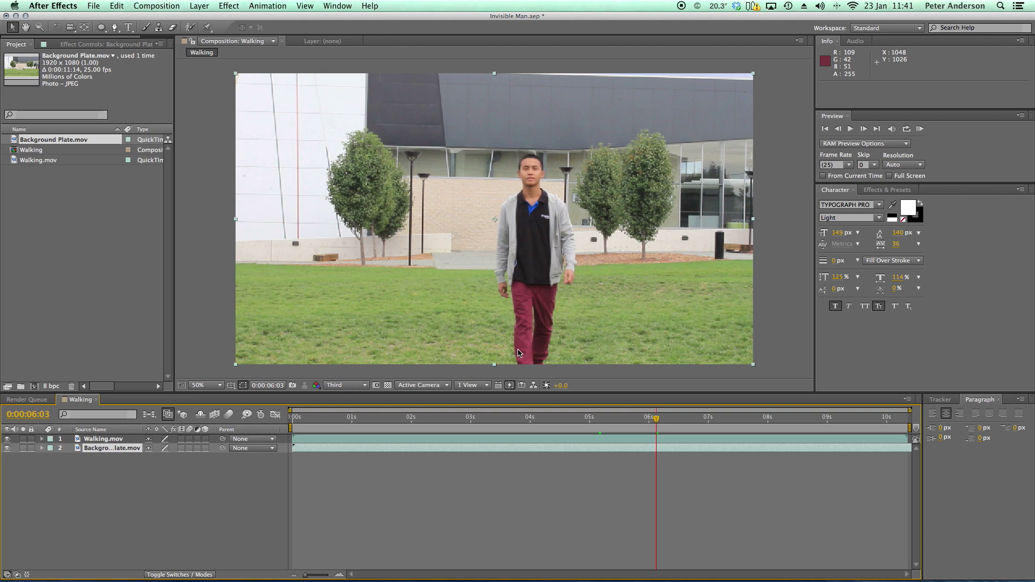
# Duplicate the Walking.mov layer and hide the two lower layers.
pyautogui.click(97, 440)
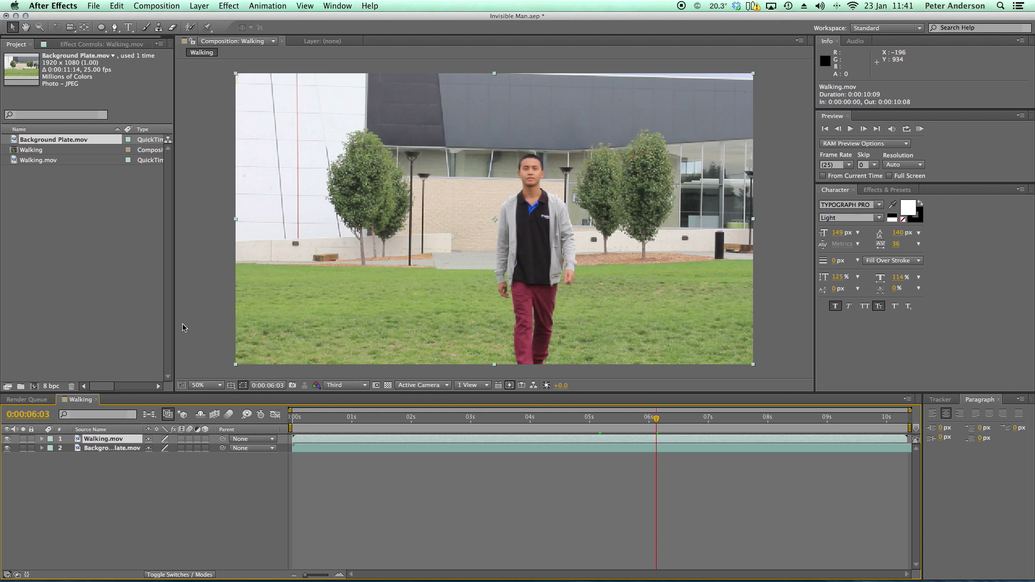
pyautogui.click(117, 6)
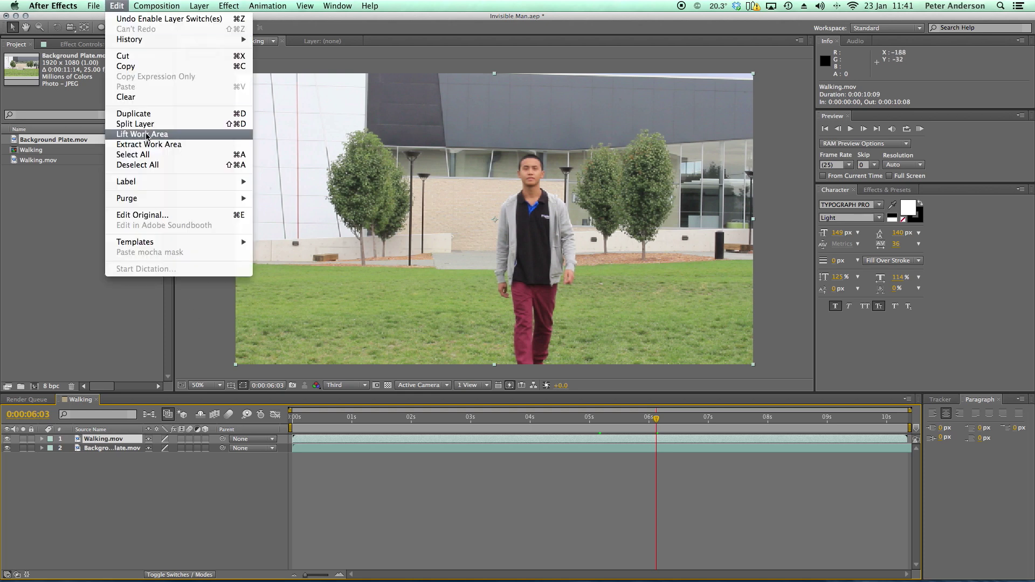
pyautogui.click(145, 114)
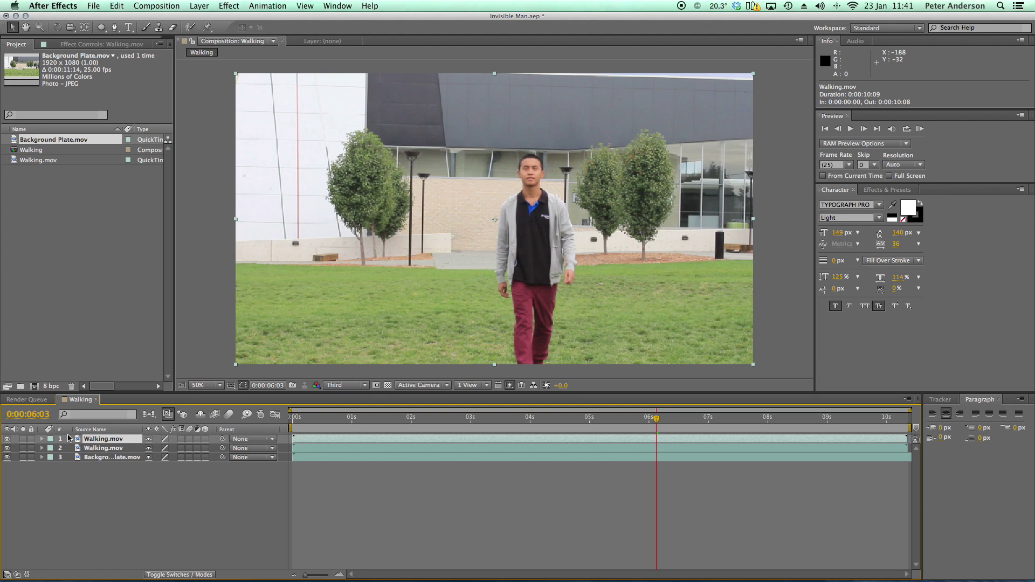
pyautogui.click(7, 448)
pyautogui.click(7, 457)
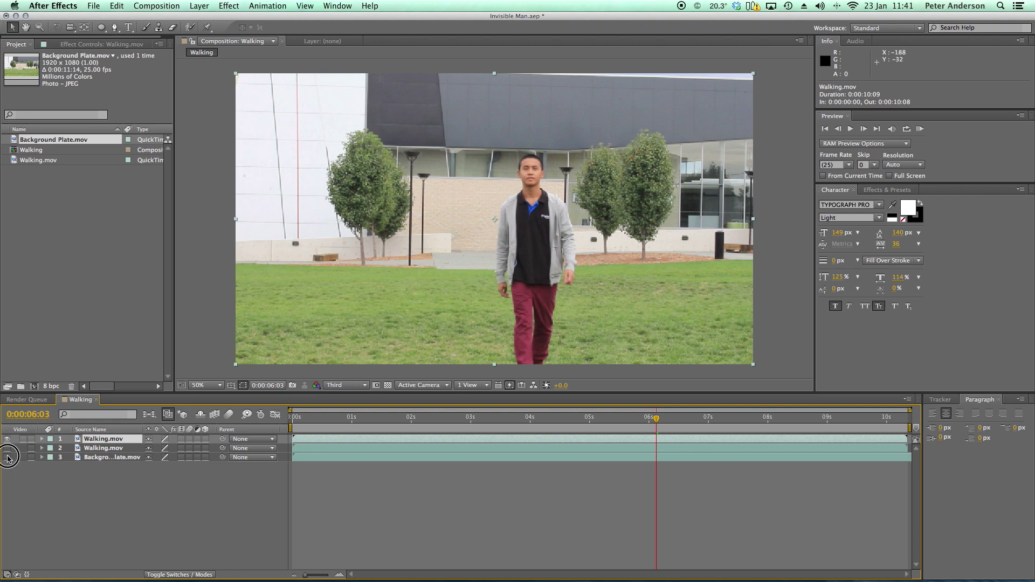
# Rename the top layer copy to 'Displacement Map'.
pyautogui.rightClick(103, 440)
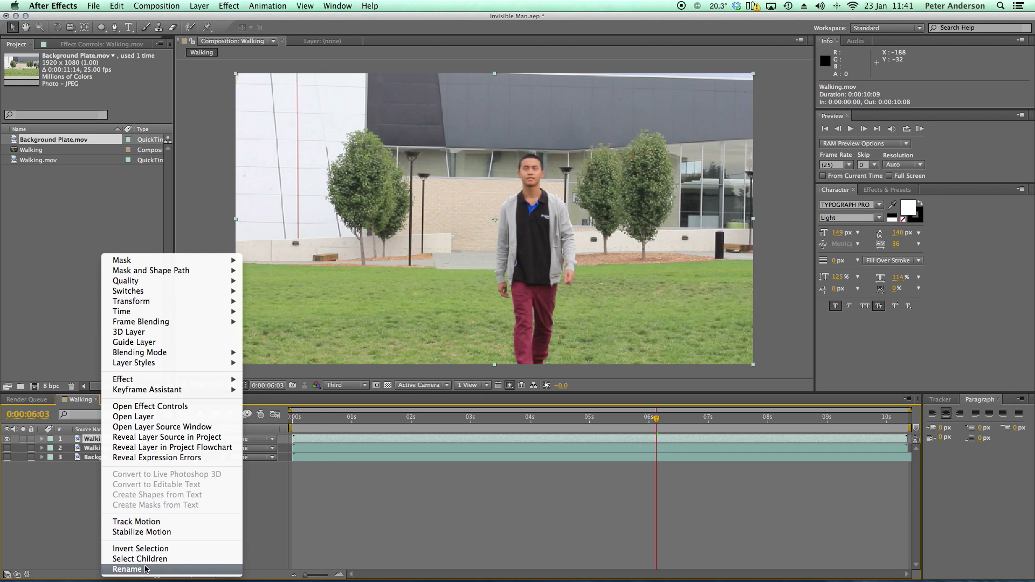
pyautogui.click(127, 569)
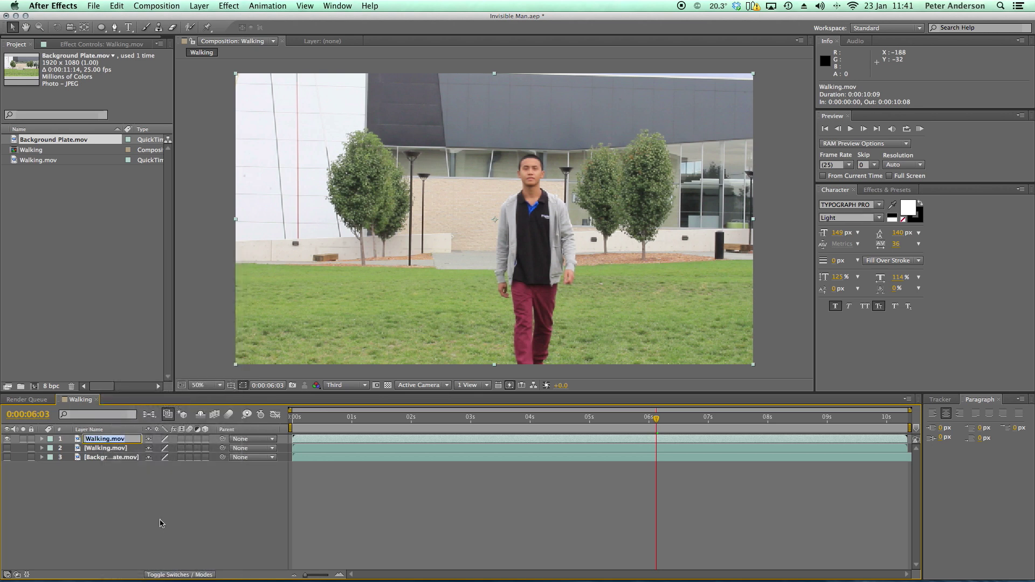
pyautogui.write('Displacement Map')
pyautogui.click(187, 512)
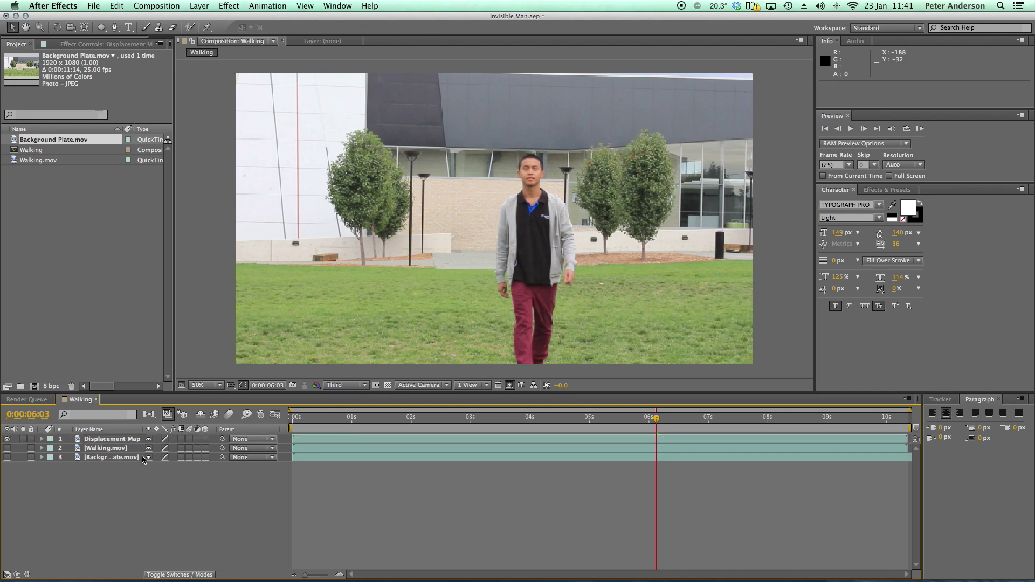
# Select the Displacement Map layer and scrub back to an earlier frame of the walk.
pyautogui.click(127, 438)
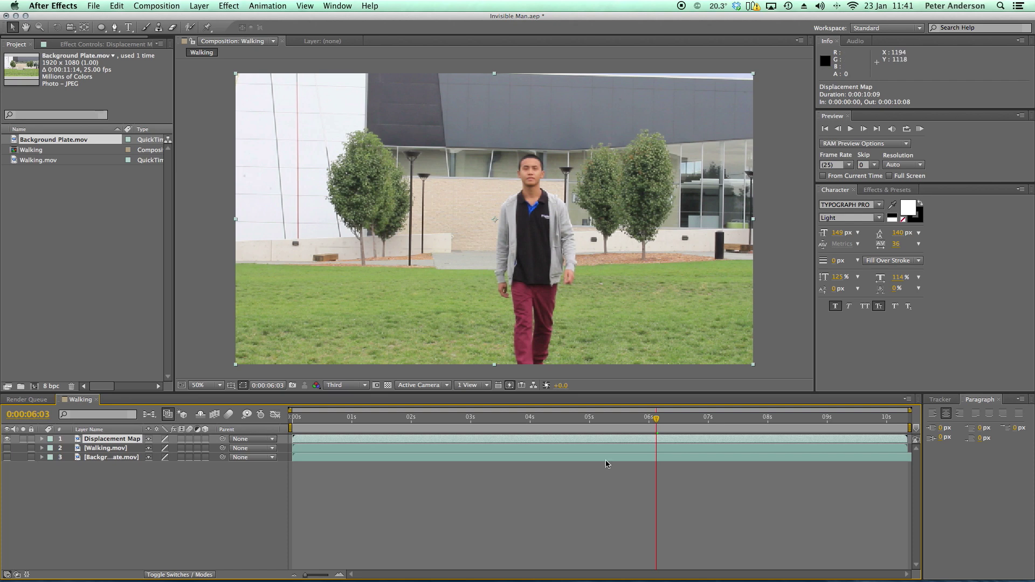
pyautogui.click(652, 417)
pyautogui.moveTo(592, 418)
pyautogui.mouseDown()
pyautogui.moveTo(330, 414)
pyautogui.moveTo(601, 420)
pyautogui.mouseUp()
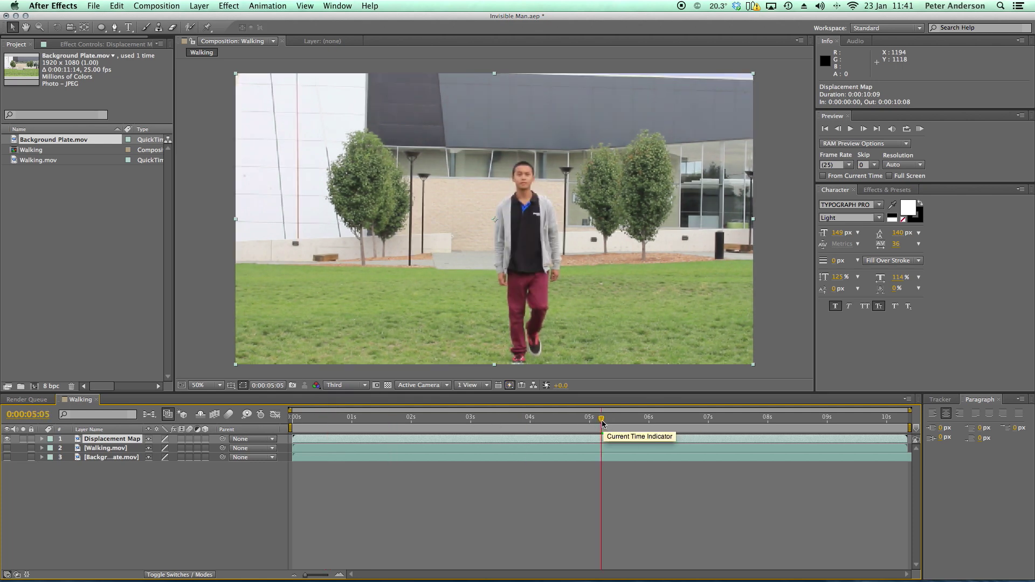
pyautogui.moveTo(602, 422); pyautogui.dragTo(671, 420)
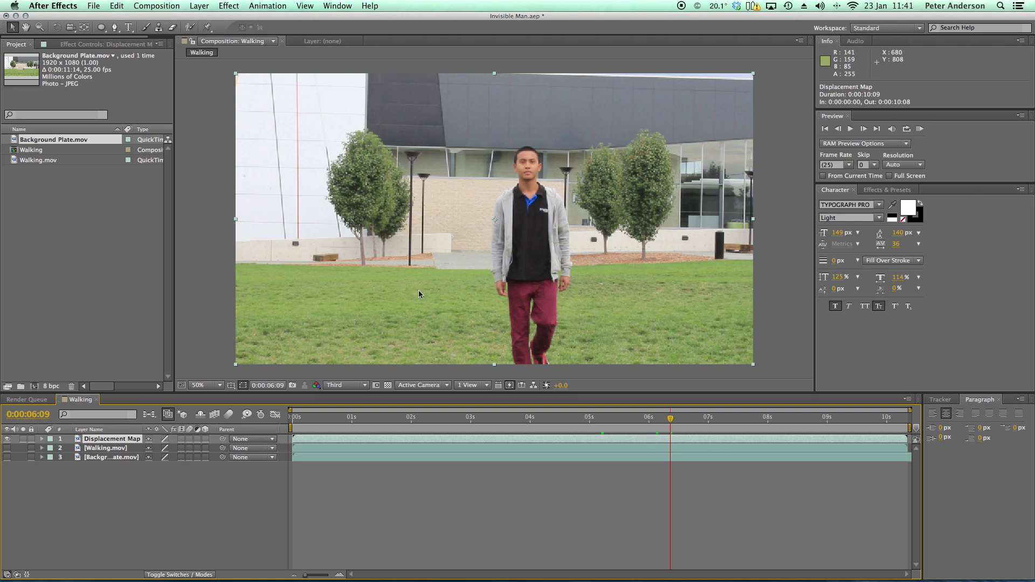
# With the Pen tool, place mask points from below the feet up the left side and over the head.
pyautogui.click(115, 28)
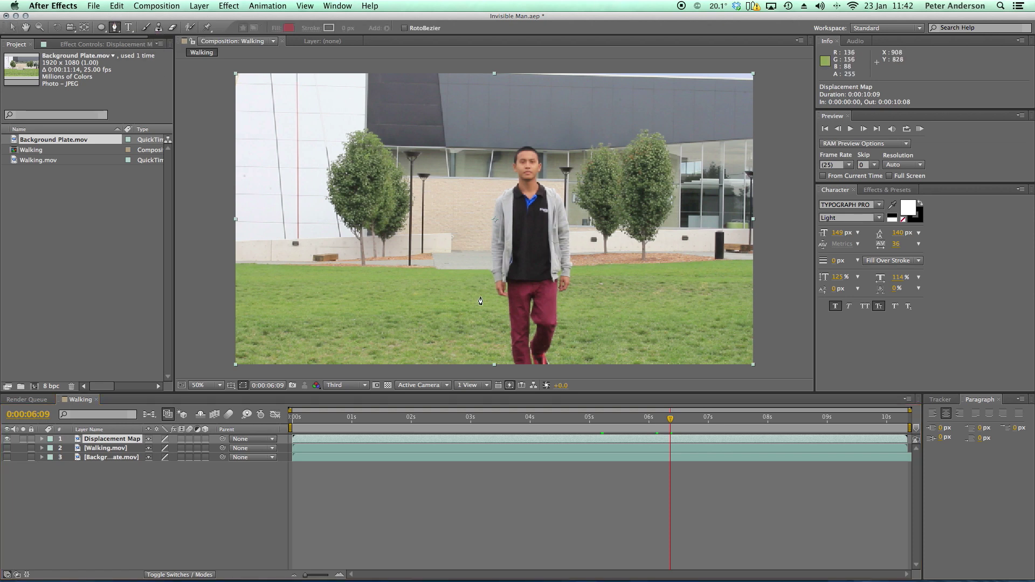
pyautogui.click(509, 384)
pyautogui.click(515, 370)
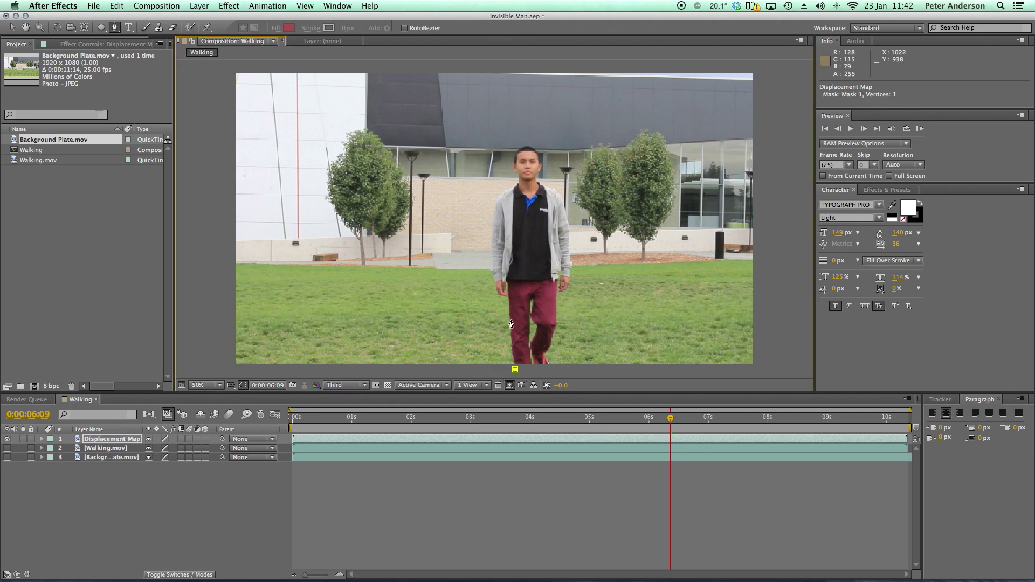
pyautogui.click(507, 298)
pyautogui.click(495, 291)
pyautogui.click(495, 201)
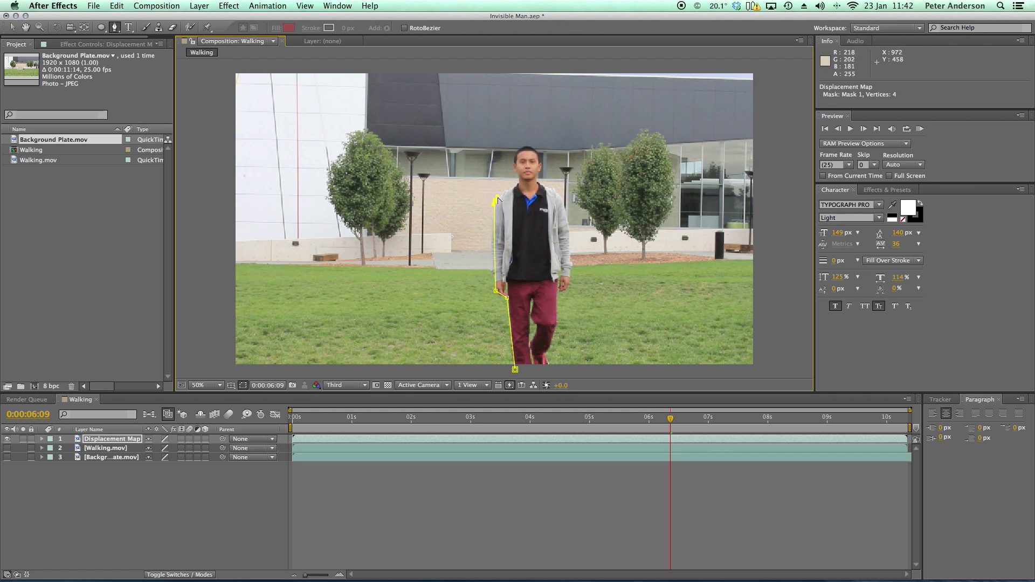
pyautogui.click(517, 181)
pyautogui.click(512, 159)
pyautogui.moveTo(527, 143); pyautogui.dragTo(562, 198)
# Continue the mask down the right shoulder, elbow, hand, hip and leg, closing the 16-point outline.
pyautogui.click(539, 179)
pyautogui.moveTo(571, 258); pyautogui.dragTo(571, 284)
pyautogui.click(567, 286)
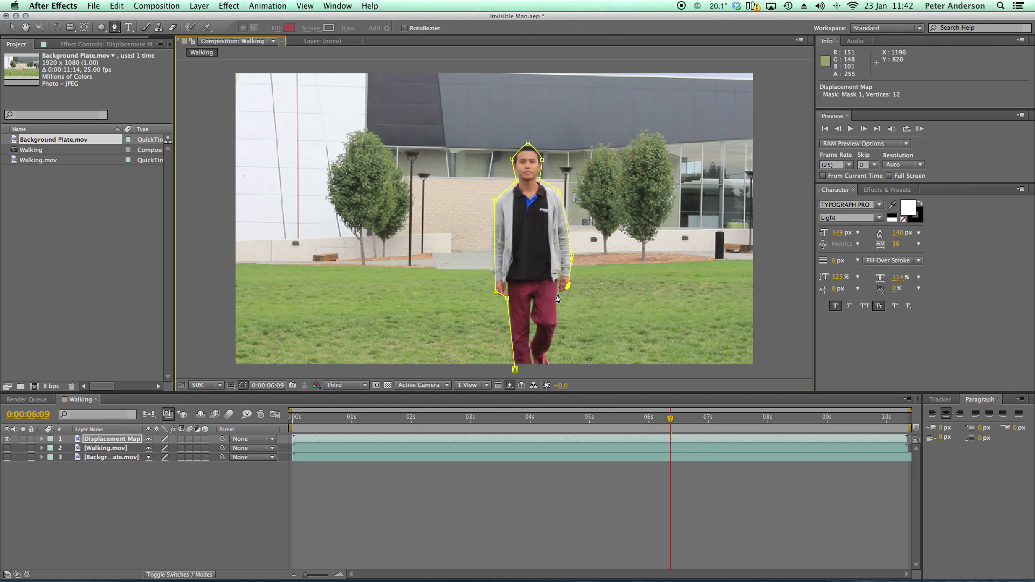
pyautogui.click(557, 294)
pyautogui.click(556, 326)
pyautogui.click(546, 353)
pyautogui.click(557, 373)
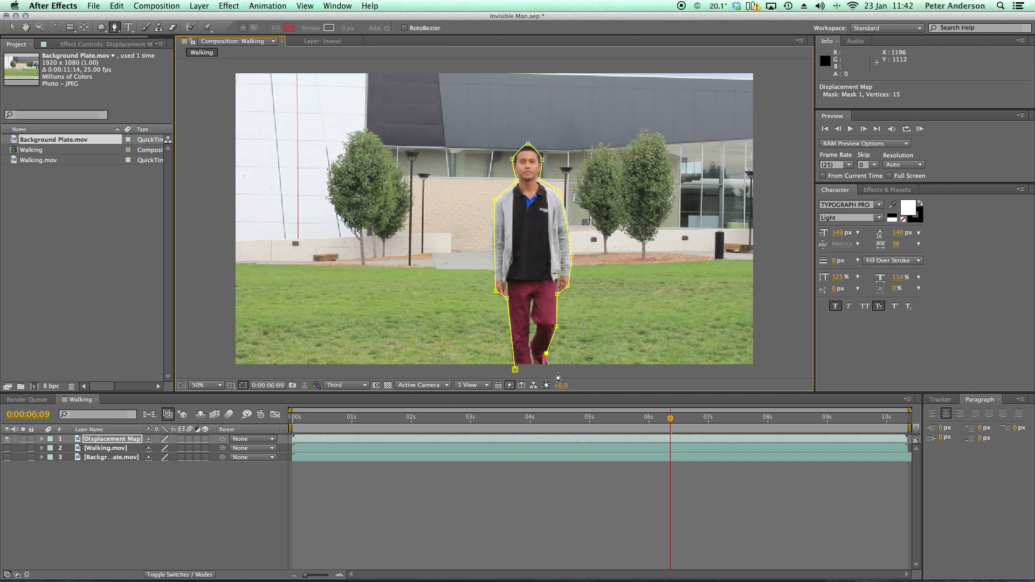
pyautogui.click(515, 370)
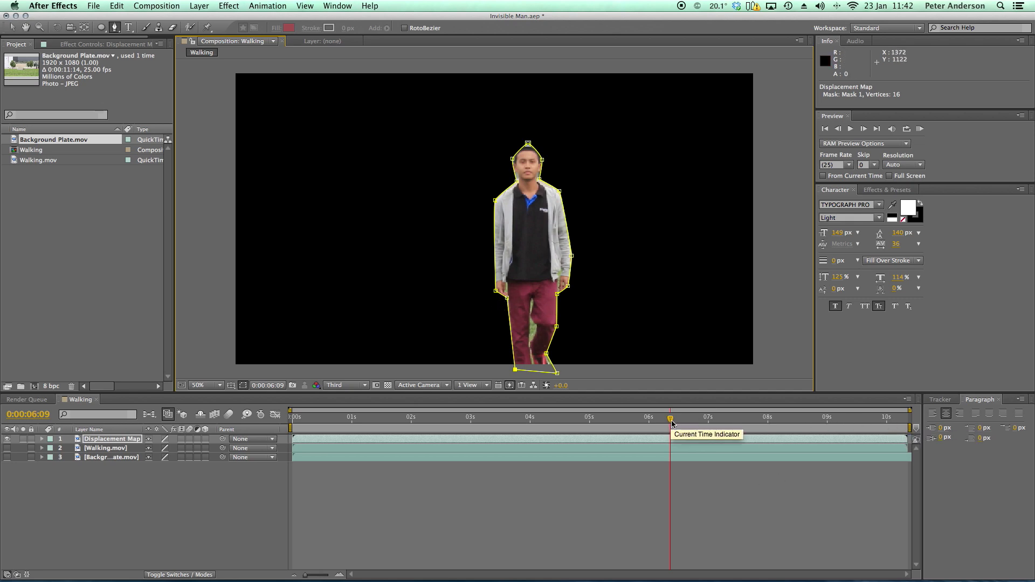
# Expand Displacement Map > Masks > Mask 1 and set a Mask Path keyframe at 0:00:06:09.
pyautogui.click(43, 439)
pyautogui.click(51, 448)
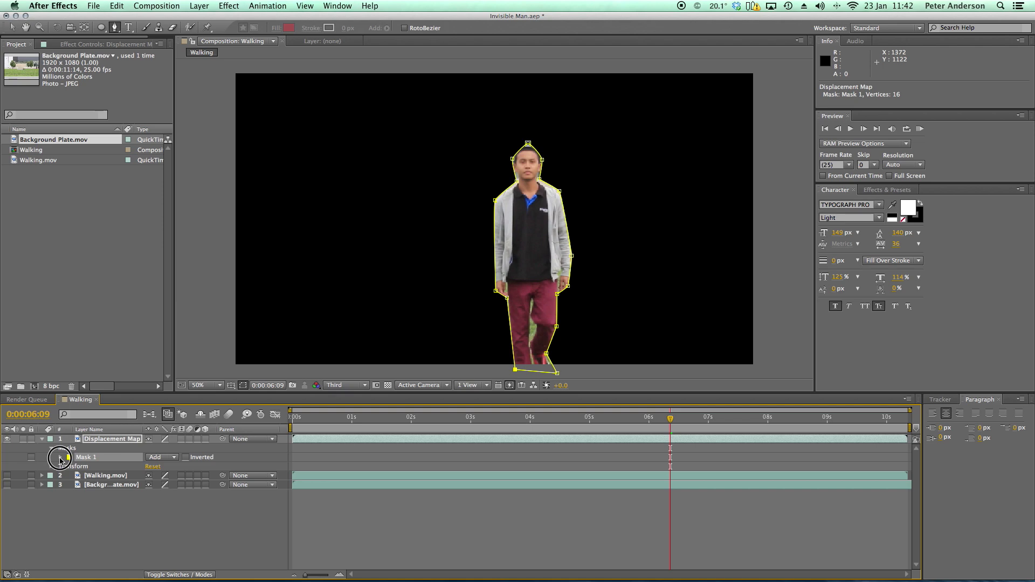
pyautogui.click(60, 458)
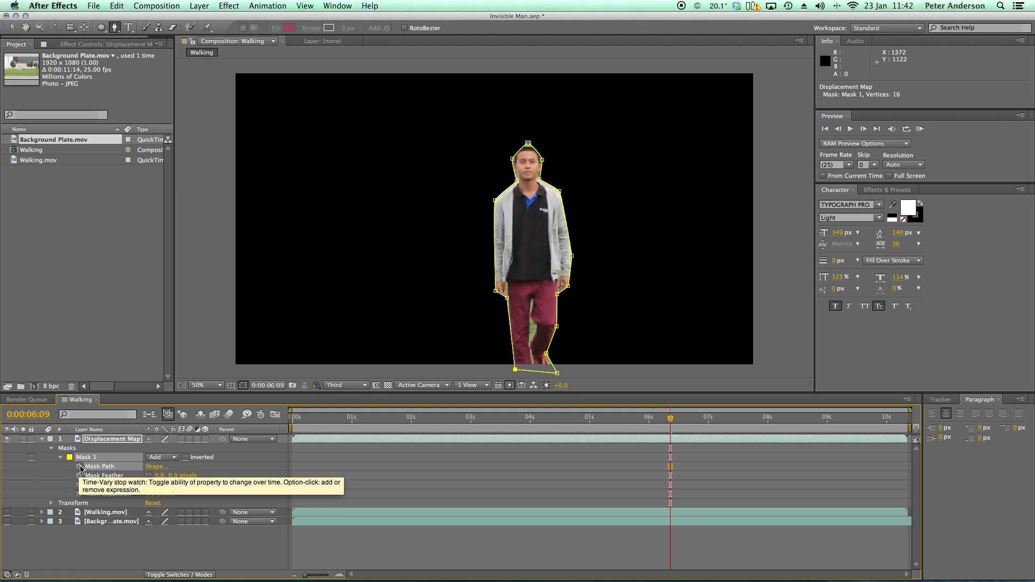
pyautogui.click(79, 467)
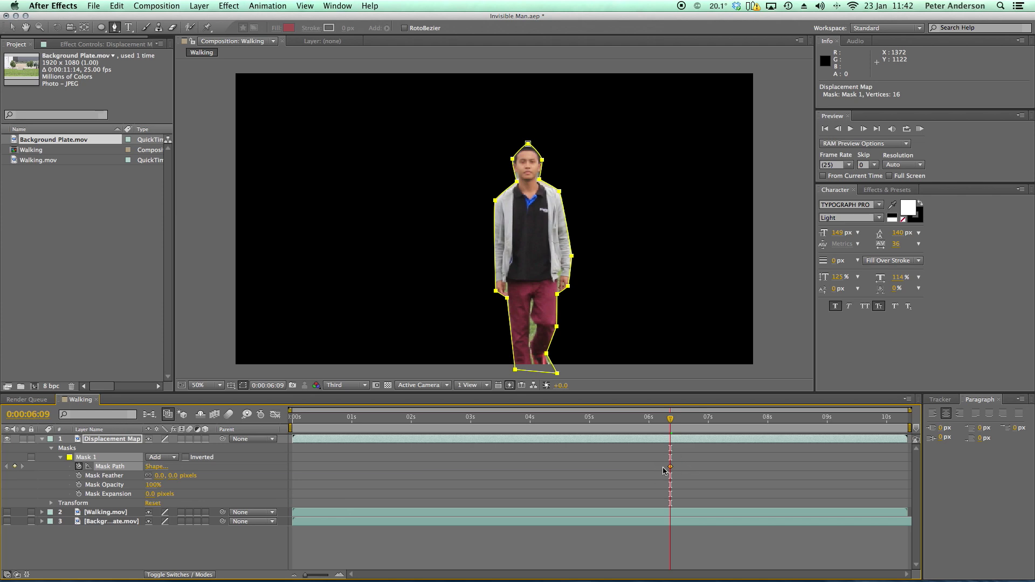
# At 0:00:06:21, drag Mask 1's vertices to fit the man's arm, shoulder, hand and legs.
pyautogui.moveTo(670, 421); pyautogui.dragTo(699, 422)
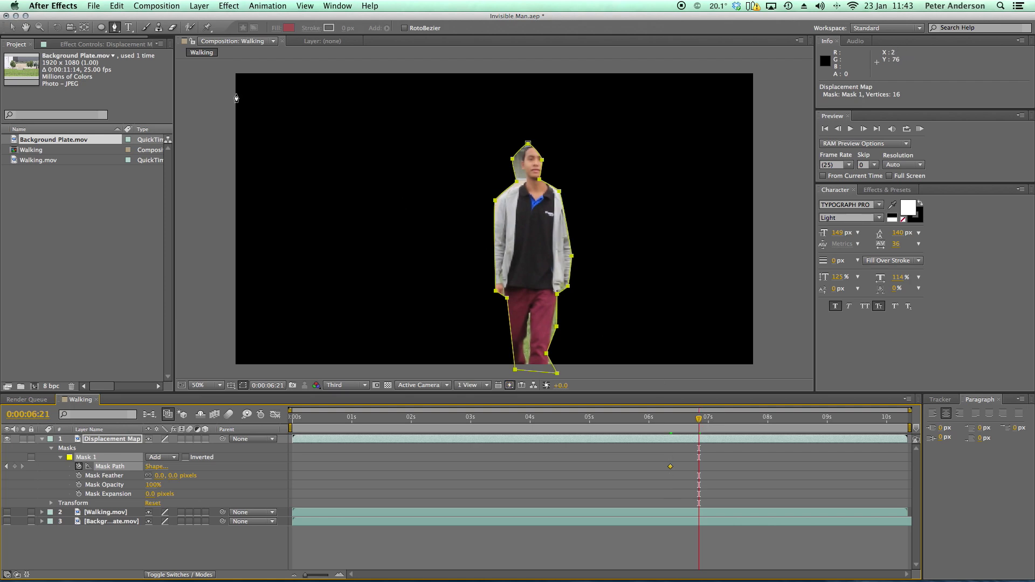
pyautogui.click(10, 28)
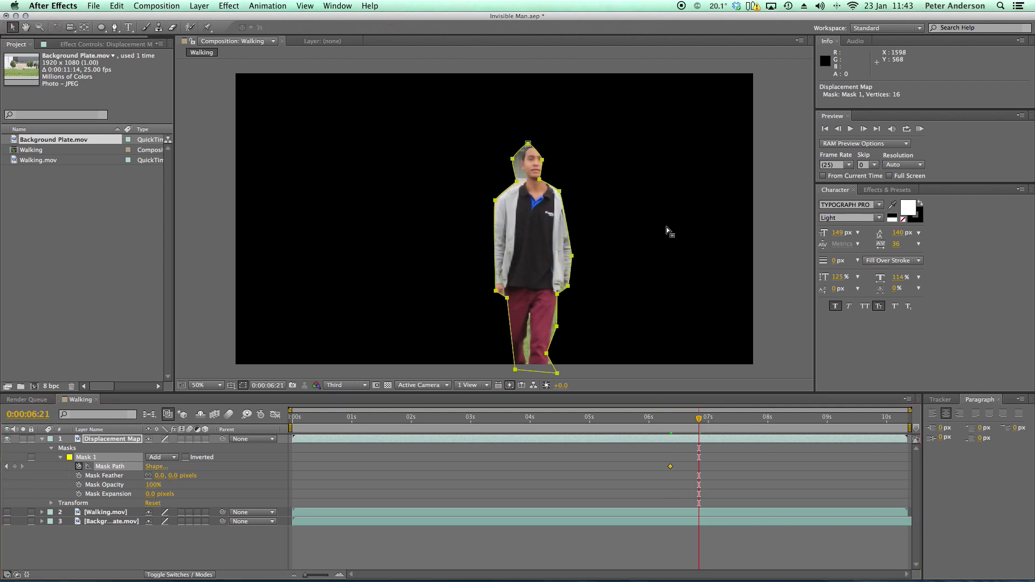
pyautogui.press('super+t')
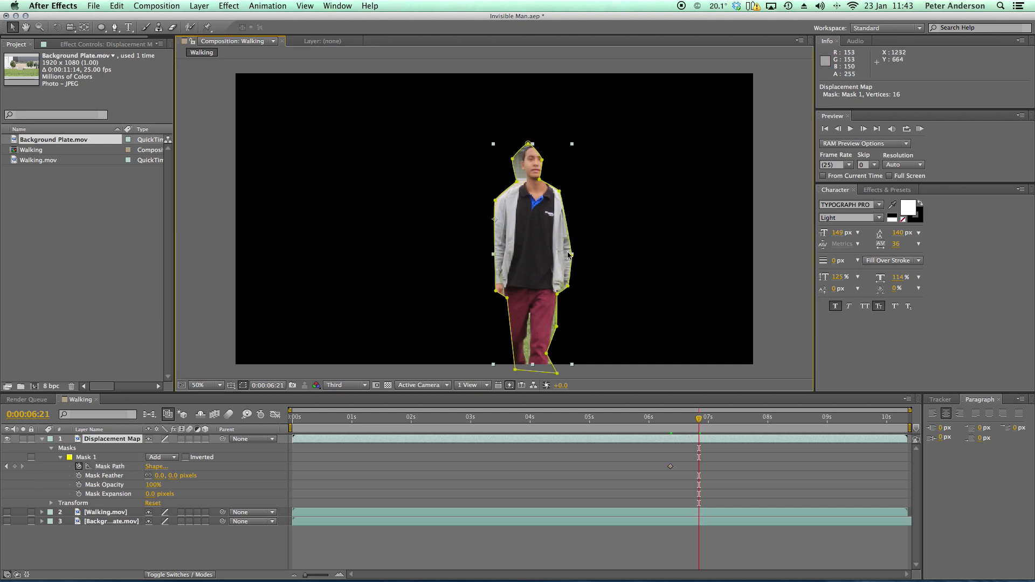
pyautogui.moveTo(572, 255)
pyautogui.mouseDown()
pyautogui.moveTo(596, 250)
pyautogui.moveTo(578, 255)
pyautogui.mouseUp()
pyautogui.moveTo(560, 192); pyautogui.dragTo(502, 194)
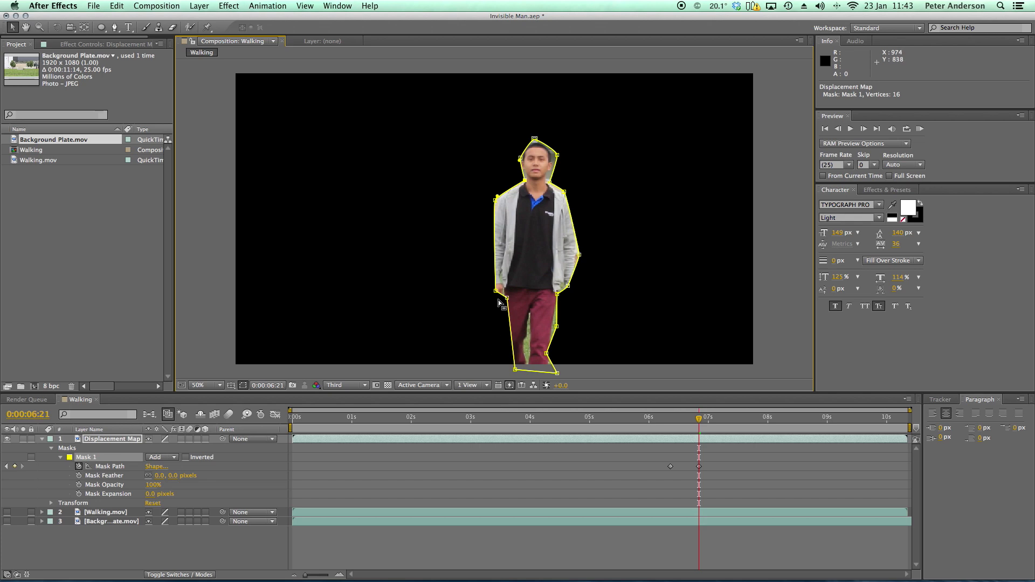
pyautogui.moveTo(495, 292)
pyautogui.mouseDown()
pyautogui.moveTo(486, 299)
pyautogui.moveTo(505, 308)
pyautogui.mouseUp()
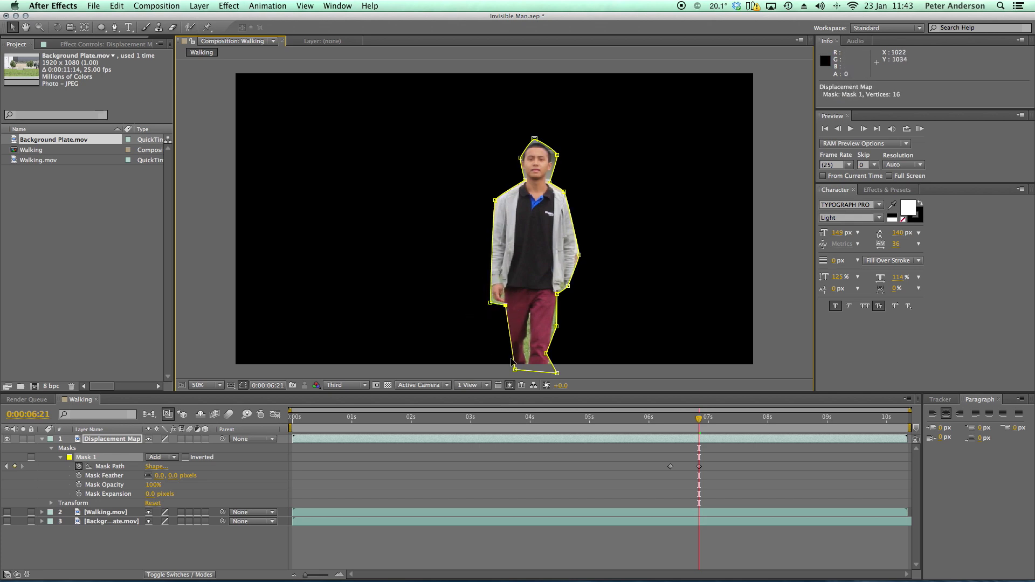
pyautogui.moveTo(515, 371); pyautogui.dragTo(554, 326)
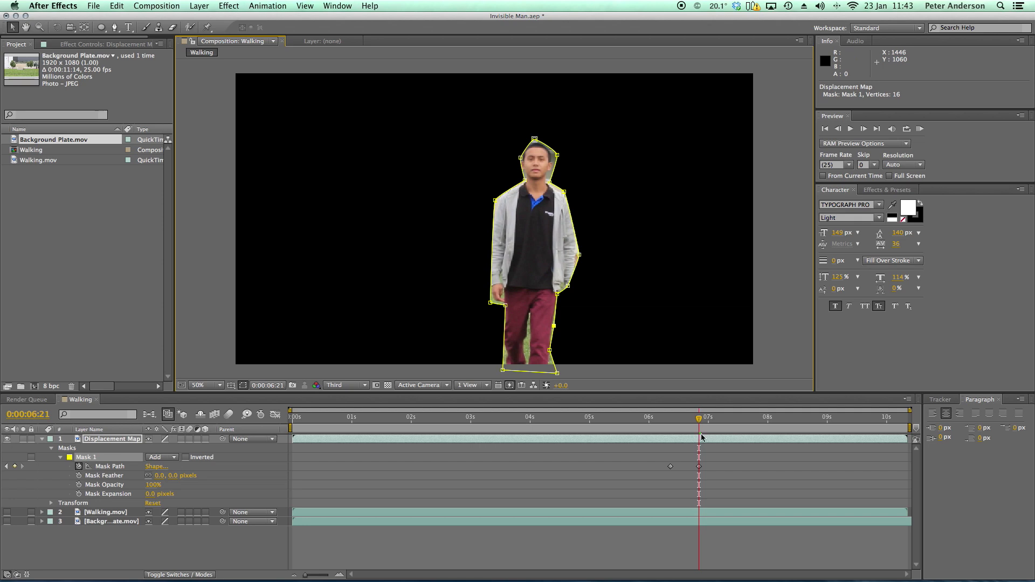
# At 0:00:07:09, refit the mask's hip, elbow, neck and head points to the man.
pyautogui.moveTo(696, 420); pyautogui.dragTo(729, 419)
pyautogui.moveTo(567, 286)
pyautogui.mouseDown()
pyautogui.moveTo(591, 306)
pyautogui.moveTo(576, 301)
pyautogui.mouseUp()
pyautogui.moveTo(579, 256); pyautogui.dragTo(583, 248)
pyautogui.moveTo(549, 182); pyautogui.dragTo(546, 178)
pyautogui.moveTo(534, 138); pyautogui.dragTo(521, 178)
pyautogui.click(525, 180)
pyautogui.moveTo(503, 370); pyautogui.dragTo(512, 373)
pyautogui.moveTo(505, 305); pyautogui.dragTo(508, 313)
pyautogui.moveTo(490, 302); pyautogui.dragTo(487, 312)
# At 0:00:07:22, refit the mask's leg, hip, shoulder, neck and head points.
pyautogui.click(762, 419)
pyautogui.moveTo(556, 294); pyautogui.dragTo(570, 320)
pyautogui.moveTo(554, 325); pyautogui.dragTo(571, 370)
pyautogui.moveTo(508, 313); pyautogui.dragTo(502, 313)
pyautogui.moveTo(512, 373)
pyautogui.mouseDown()
pyautogui.moveTo(487, 373)
pyautogui.moveTo(511, 372)
pyautogui.mouseUp()
pyautogui.moveTo(489, 312); pyautogui.dragTo(493, 301)
pyautogui.moveTo(521, 179); pyautogui.dragTo(521, 166)
pyautogui.moveTo(495, 200); pyautogui.dragTo(576, 186)
pyautogui.moveTo(583, 248); pyautogui.dragTo(591, 249)
pyautogui.moveTo(575, 298); pyautogui.dragTo(584, 306)
pyautogui.moveTo(553, 172); pyautogui.dragTo(538, 108)
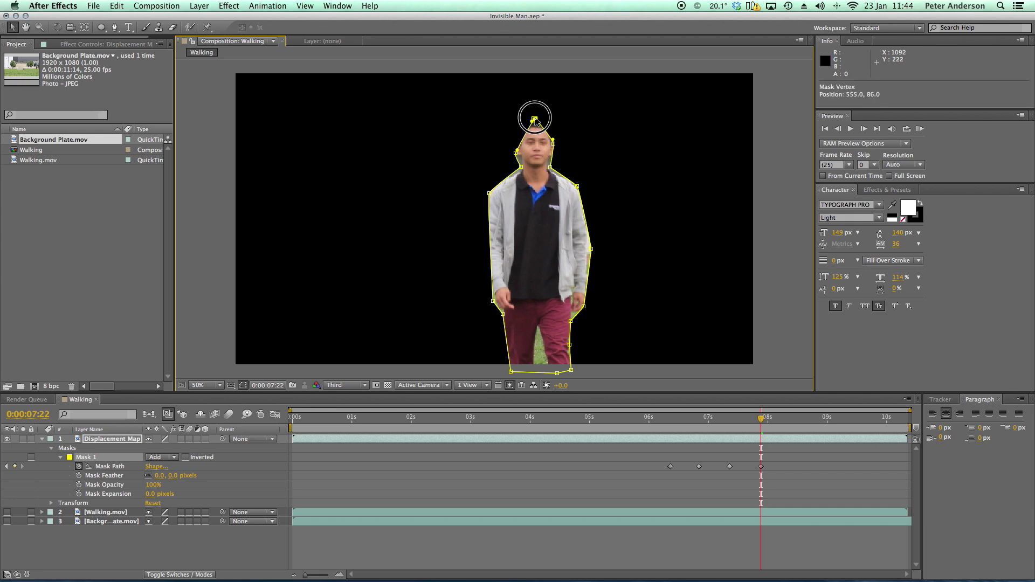
pyautogui.moveTo(516, 152); pyautogui.dragTo(515, 140)
# At 0:00:08:09, widen the mask on the right and top and tighten its left side.
pyautogui.moveTo(762, 421); pyautogui.dragTo(789, 421)
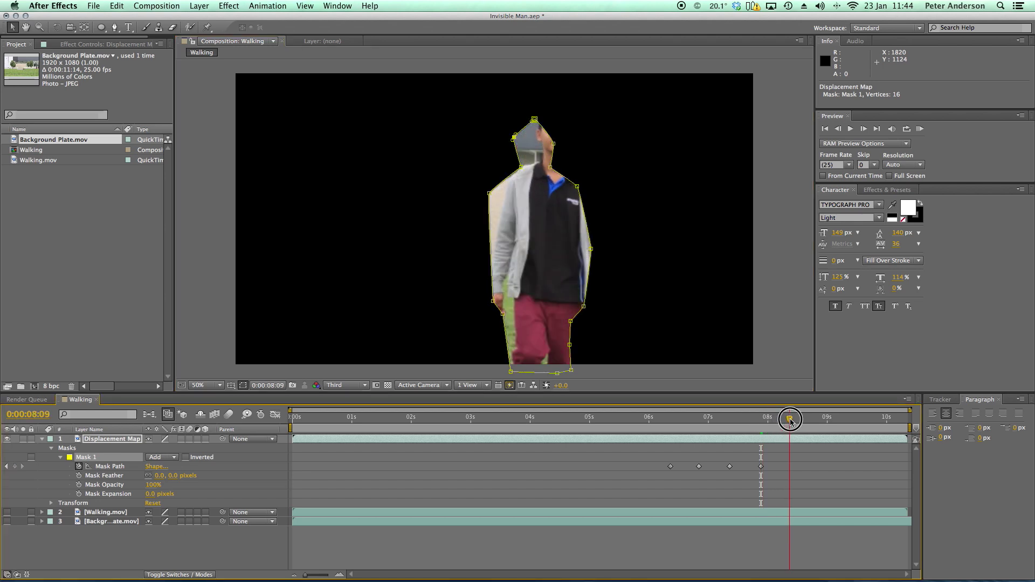
pyautogui.moveTo(584, 306); pyautogui.dragTo(608, 318)
pyautogui.moveTo(591, 249); pyautogui.dragTo(613, 235)
pyautogui.moveTo(576, 186); pyautogui.dragTo(575, 160)
pyautogui.moveTo(553, 144); pyautogui.dragTo(557, 107)
pyautogui.moveTo(513, 138); pyautogui.dragTo(533, 127)
pyautogui.moveTo(514, 167); pyautogui.dragTo(540, 157)
pyautogui.moveTo(490, 191); pyautogui.dragTo(506, 180)
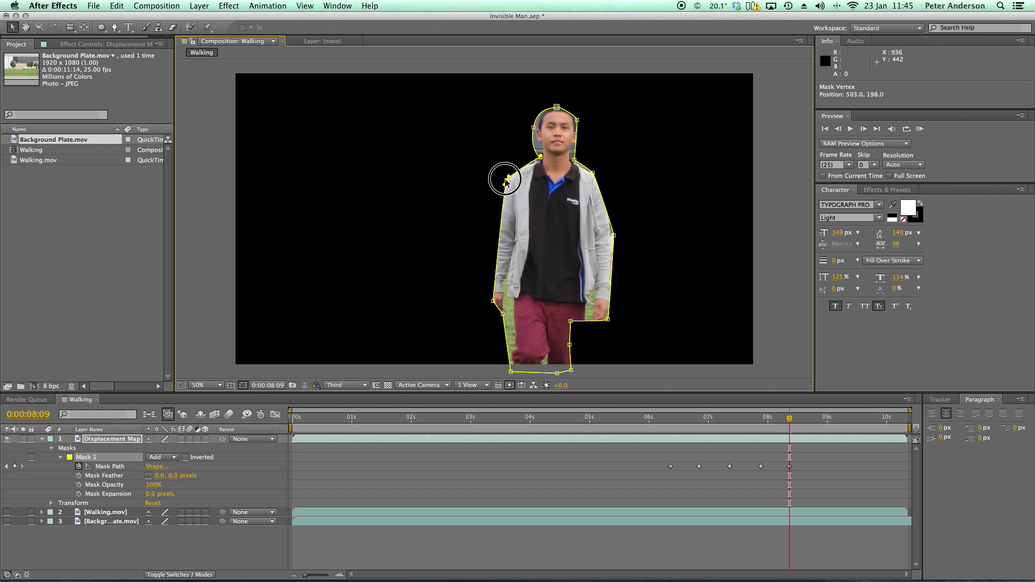
pyautogui.moveTo(503, 313); pyautogui.dragTo(513, 325)
pyautogui.moveTo(570, 322); pyautogui.dragTo(582, 354)
# At 0:00:09:03, pull the mask points outward to hug the figure on both sides.
pyautogui.hotkey('shift', 'pagedown')
pyautogui.hotkey('shift', 'pagedown')
pyautogui.moveTo(608, 318); pyautogui.dragTo(623, 324)
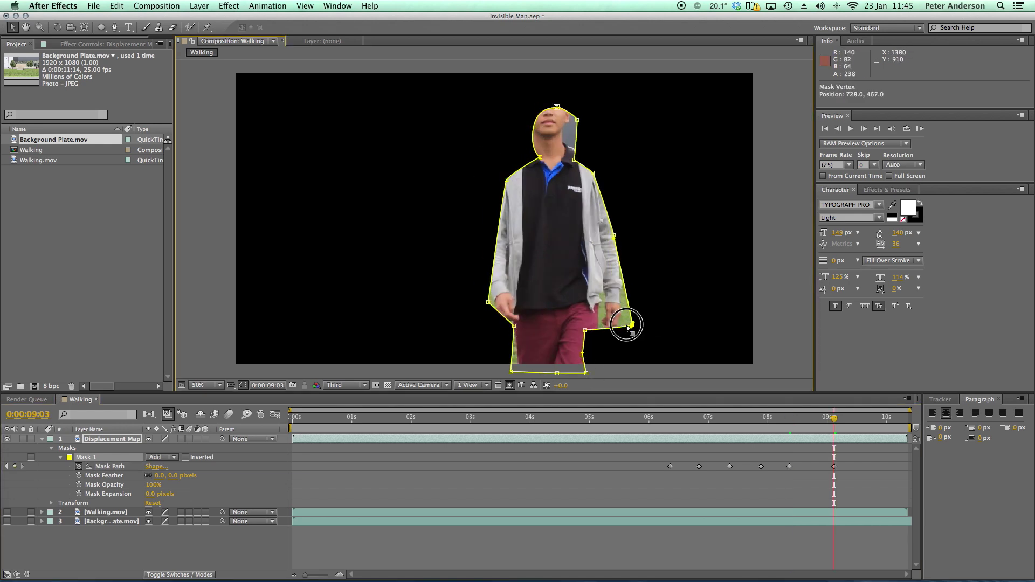
pyautogui.moveTo(613, 235); pyautogui.dragTo(615, 201)
pyautogui.moveTo(593, 173); pyautogui.dragTo(568, 142)
pyautogui.moveTo(556, 107); pyautogui.dragTo(552, 77)
pyautogui.moveTo(569, 119); pyautogui.dragTo(518, 102)
pyautogui.moveTo(540, 157); pyautogui.dragTo(528, 142)
pyautogui.moveTo(506, 180); pyautogui.dragTo(490, 171)
pyautogui.moveTo(488, 302); pyautogui.dragTo(482, 287)
pyautogui.moveTo(514, 326); pyautogui.dragTo(512, 332)
pyautogui.moveTo(511, 372); pyautogui.dragTo(516, 372)
pyautogui.moveTo(582, 354); pyautogui.dragTo(596, 361)
# At 0:00:09:21, refit the mask's right side, head, shoulder and left hip points.
pyautogui.hotkey('shift', 'pagedown')
pyautogui.press('pagedown')
pyautogui.press('pagedown')
pyautogui.press('pagedown')
pyautogui.press('pagedown')
pyautogui.press('pagedown')
pyautogui.press('pagedown')
pyautogui.press('pagedown')
pyautogui.press('pagedown')
pyautogui.moveTo(598, 160); pyautogui.dragTo(624, 144)
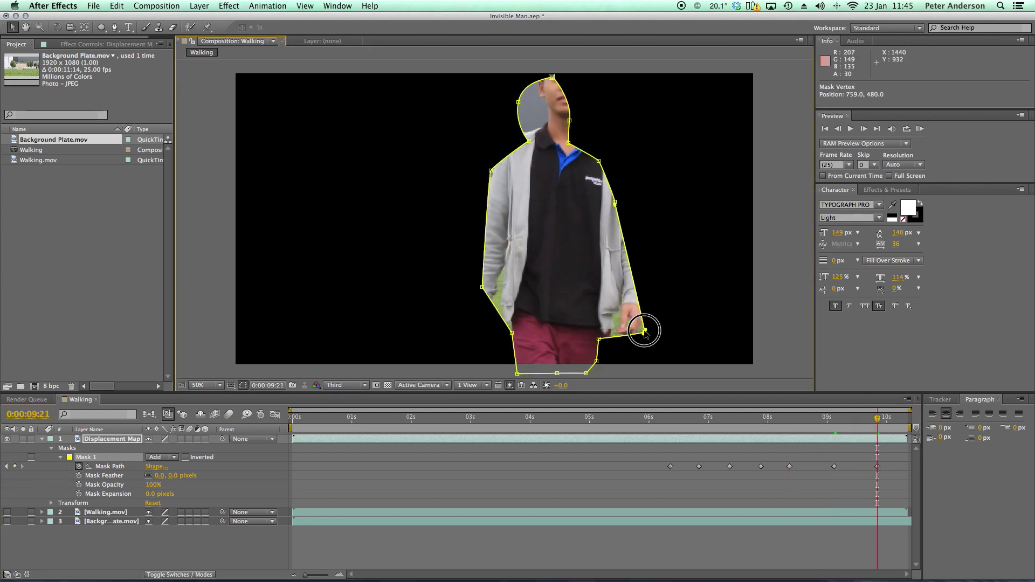
pyautogui.moveTo(615, 202); pyautogui.dragTo(641, 184)
pyautogui.moveTo(623, 324); pyautogui.dragTo(598, 339)
pyautogui.moveTo(569, 143); pyautogui.dragTo(543, 61)
pyautogui.moveTo(518, 102); pyautogui.dragTo(540, 95)
pyautogui.moveTo(528, 141); pyautogui.dragTo(546, 117)
pyautogui.moveTo(491, 170); pyautogui.dragTo(498, 148)
pyautogui.moveTo(481, 286); pyautogui.dragTo(466, 339)
pyautogui.moveTo(511, 333); pyautogui.dragTo(515, 369)
pyautogui.moveTo(498, 148); pyautogui.dragTo(493, 147)
# At 0:00:10:08, refit the mask around shoulders, head and bottom corners, then check an earlier frame.
pyautogui.hotkey('shift', 'pagedown')
pyautogui.press('pagedown')
pyautogui.press('pagedown')
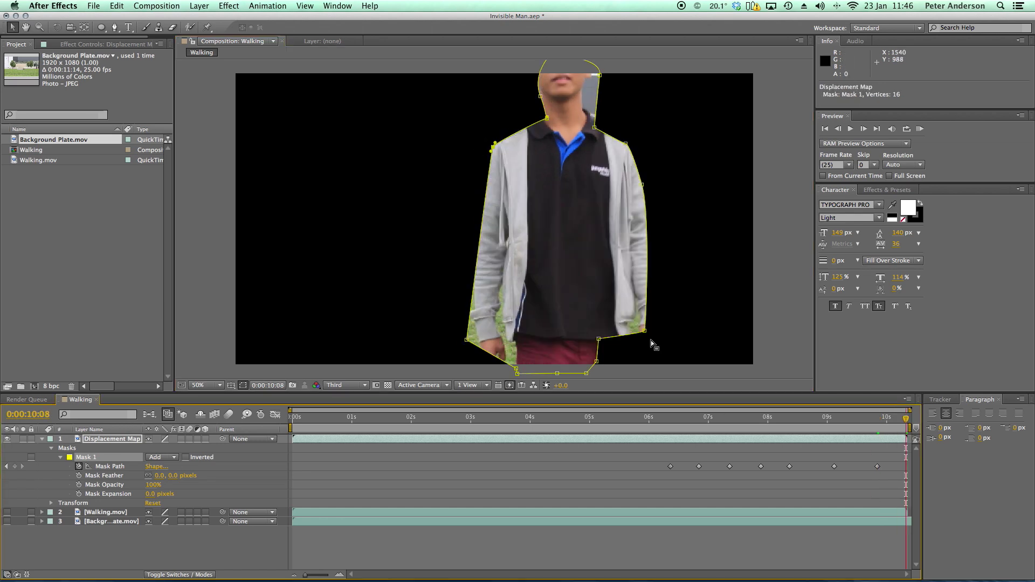
pyautogui.moveTo(645, 331); pyautogui.dragTo(667, 365)
pyautogui.moveTo(641, 184)
pyautogui.mouseDown()
pyautogui.moveTo(659, 163)
pyautogui.moveTo(647, 168)
pyautogui.mouseUp()
pyautogui.moveTo(625, 143); pyautogui.dragTo(586, 107)
pyautogui.moveTo(599, 75); pyautogui.dragTo(591, 76)
pyautogui.moveTo(547, 118); pyautogui.dragTo(538, 108)
pyautogui.moveTo(492, 147); pyautogui.dragTo(490, 141)
pyautogui.moveTo(516, 369); pyautogui.dragTo(483, 373)
pyautogui.moveTo(598, 339); pyautogui.dragTo(629, 368)
pyautogui.moveTo(596, 361); pyautogui.dragTo(603, 374)
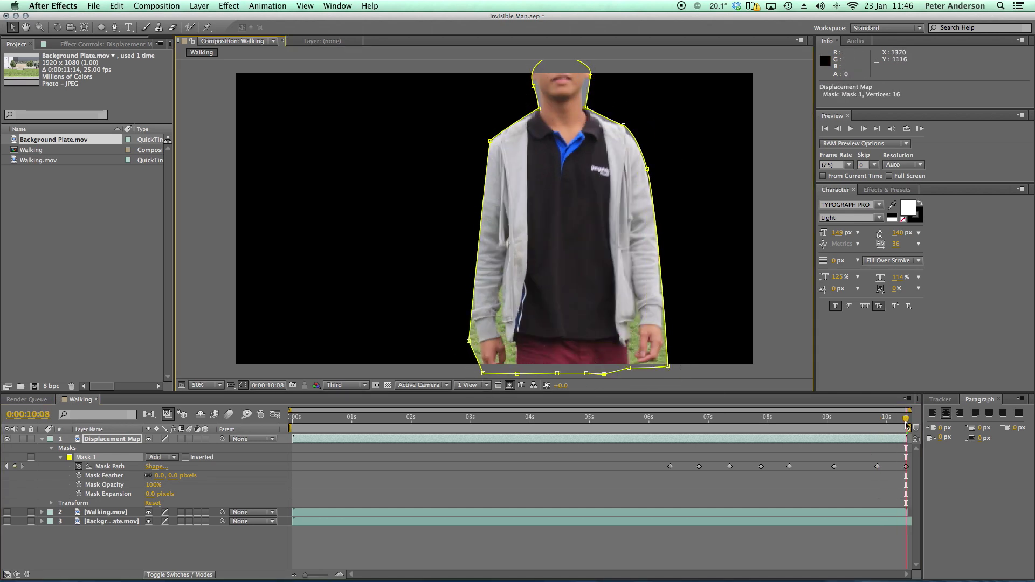
pyautogui.moveTo(894, 422); pyautogui.dragTo(749, 420)
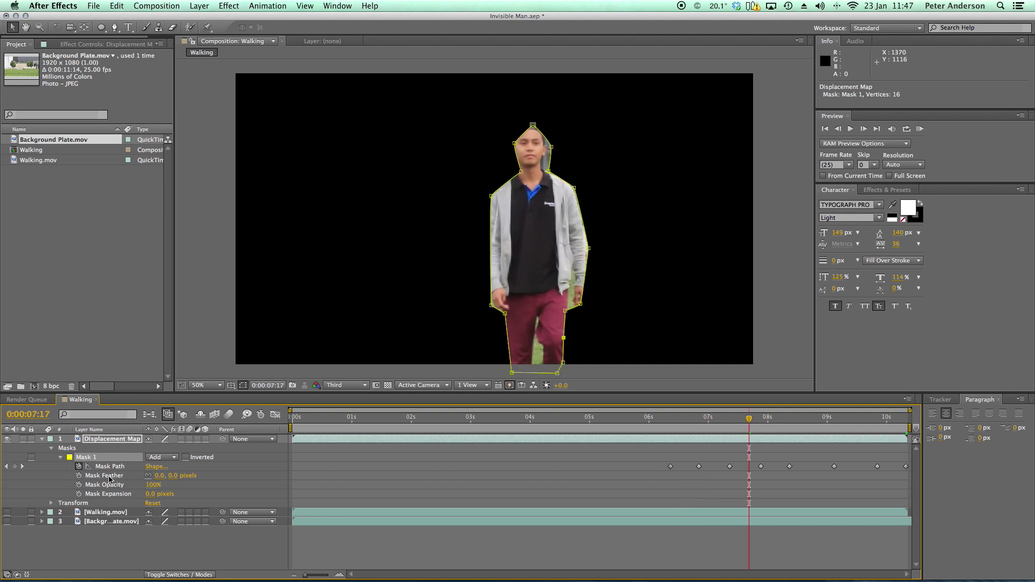
# Set Mask 1's feather to 68 pixels and deselect the layer to view the soft edge.
pyautogui.moveTo(161, 479); pyautogui.dragTo(195, 479)
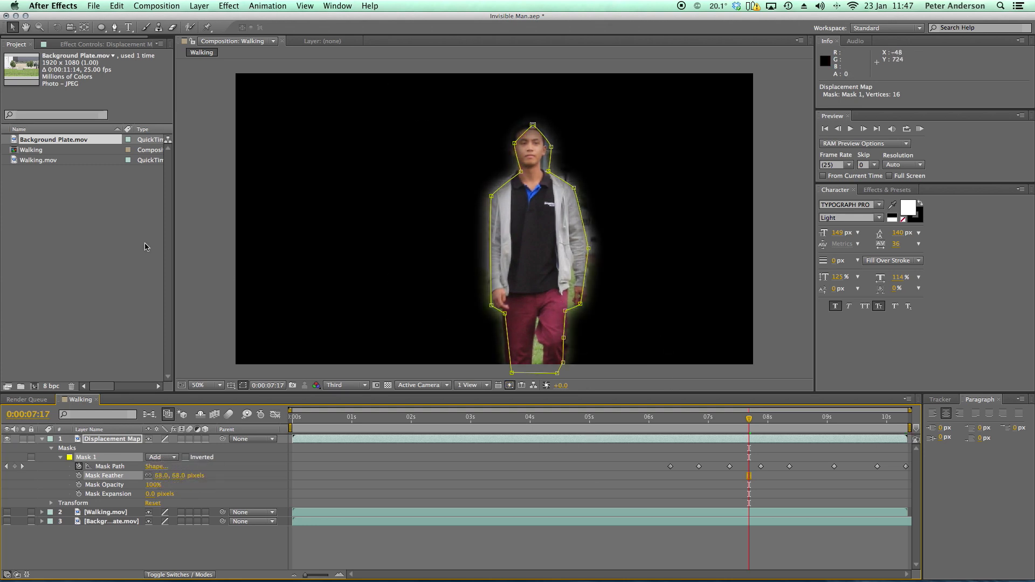
pyautogui.click(190, 225)
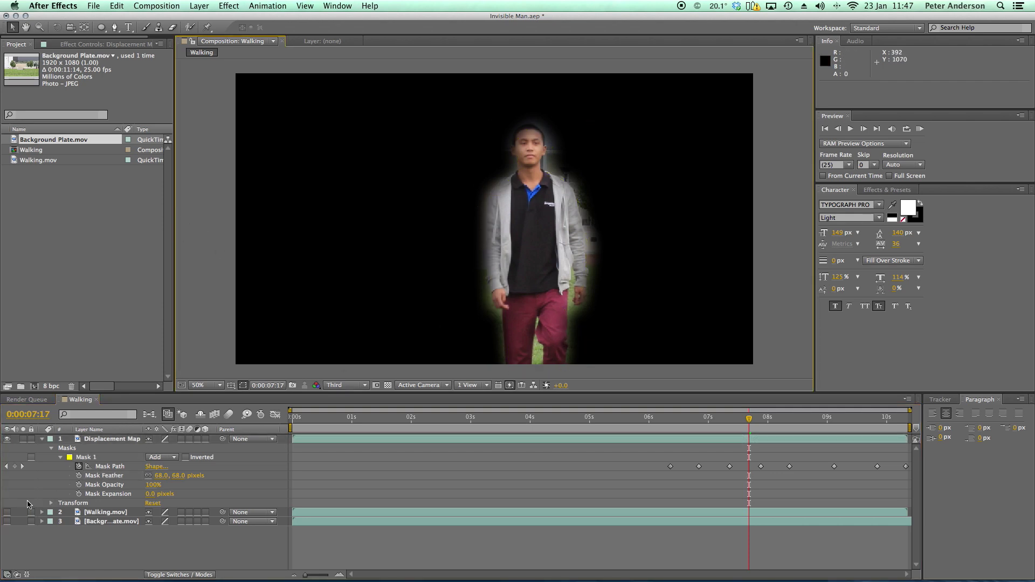
# Turn Walking.mov back on, preview around 7–8 seconds, and collapse the Displacement Map layer.
pyautogui.click(7, 512)
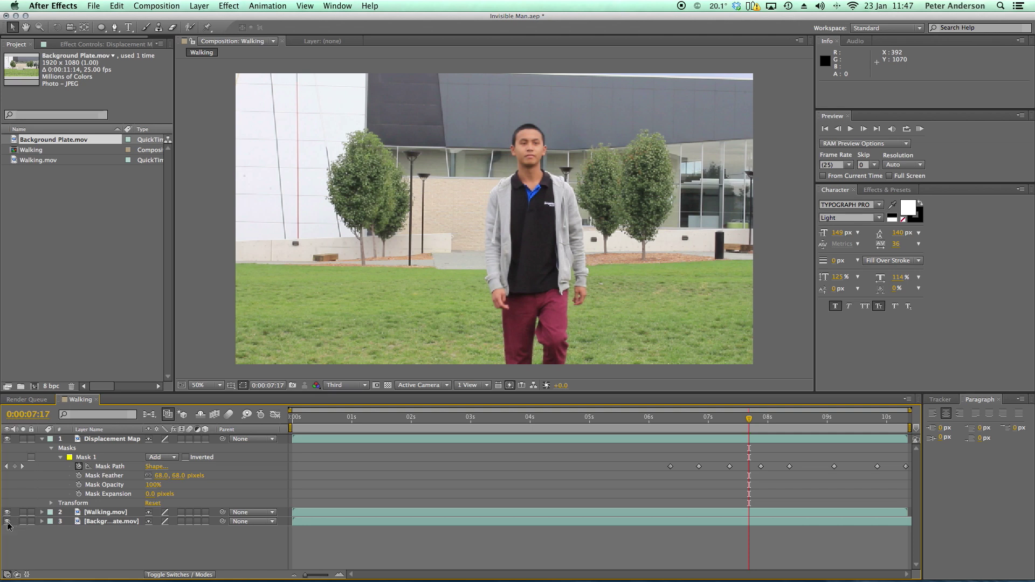
pyautogui.moveTo(749, 419)
pyautogui.mouseDown()
pyautogui.moveTo(834, 418)
pyautogui.moveTo(741, 418)
pyautogui.mouseUp()
pyautogui.click(42, 439)
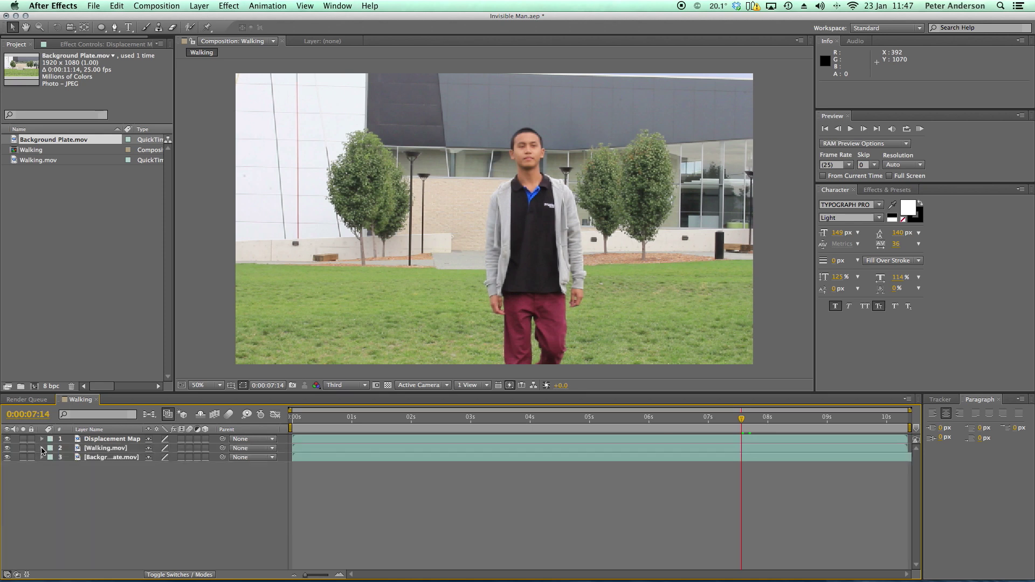
# Rename the background plate layer to 'Background' and the walking clip layer to 'Walking'.
pyautogui.rightClick(104, 462)
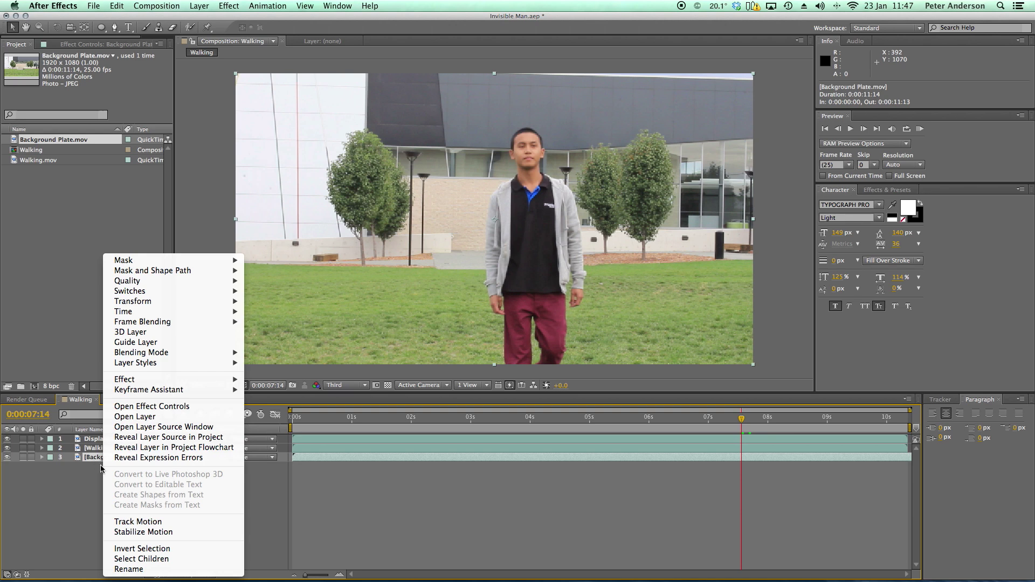
pyautogui.click(153, 570)
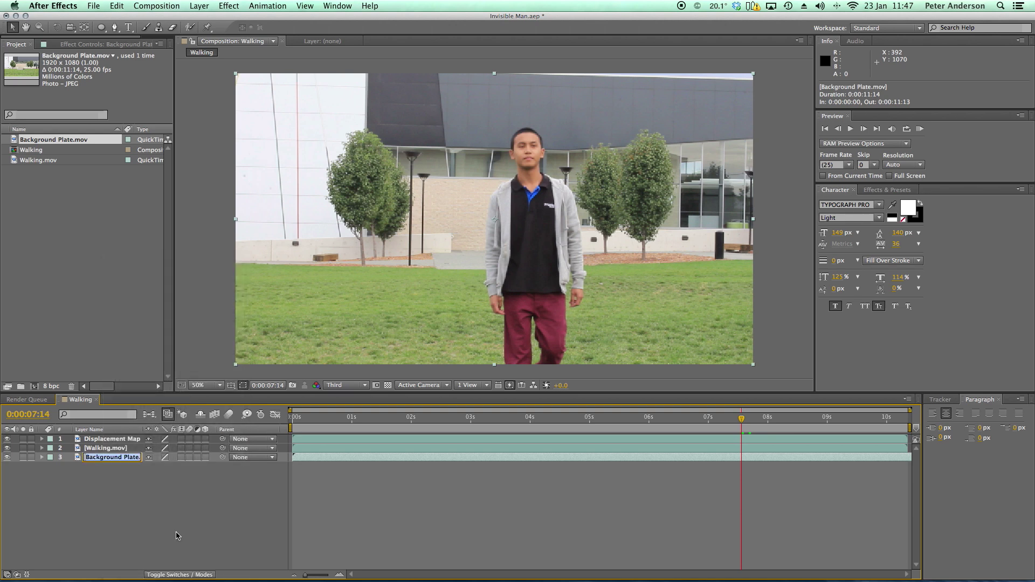
pyautogui.write('B')
pyautogui.click(130, 519)
pyautogui.rightClick(98, 451)
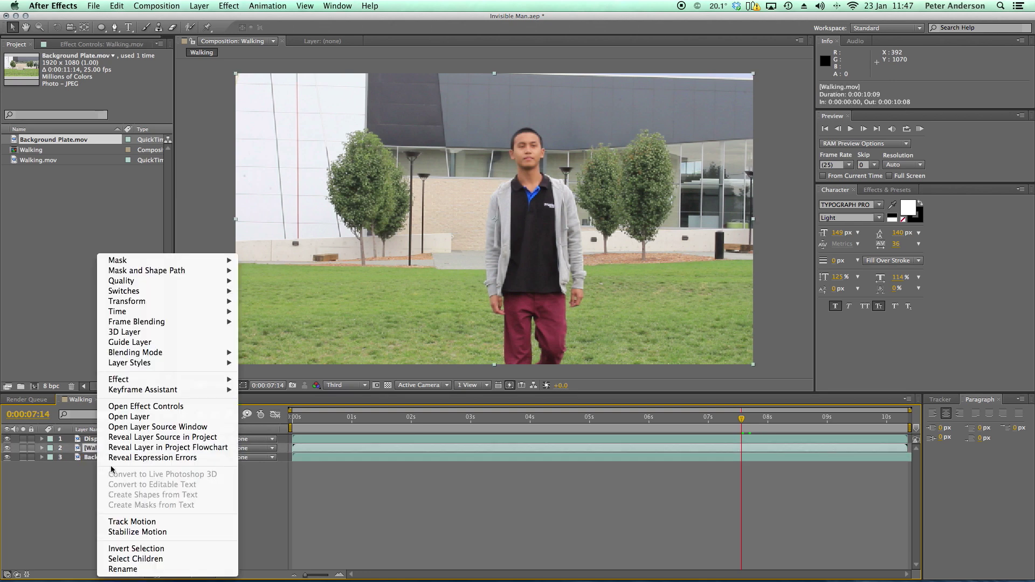
pyautogui.click(142, 569)
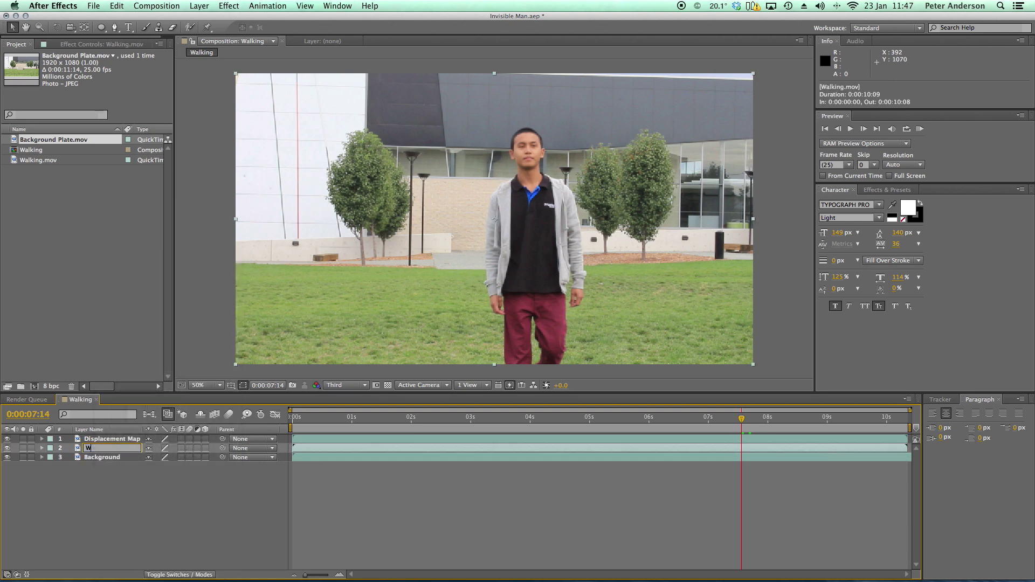
pyautogui.write('Walking')
pyautogui.click(170, 499)
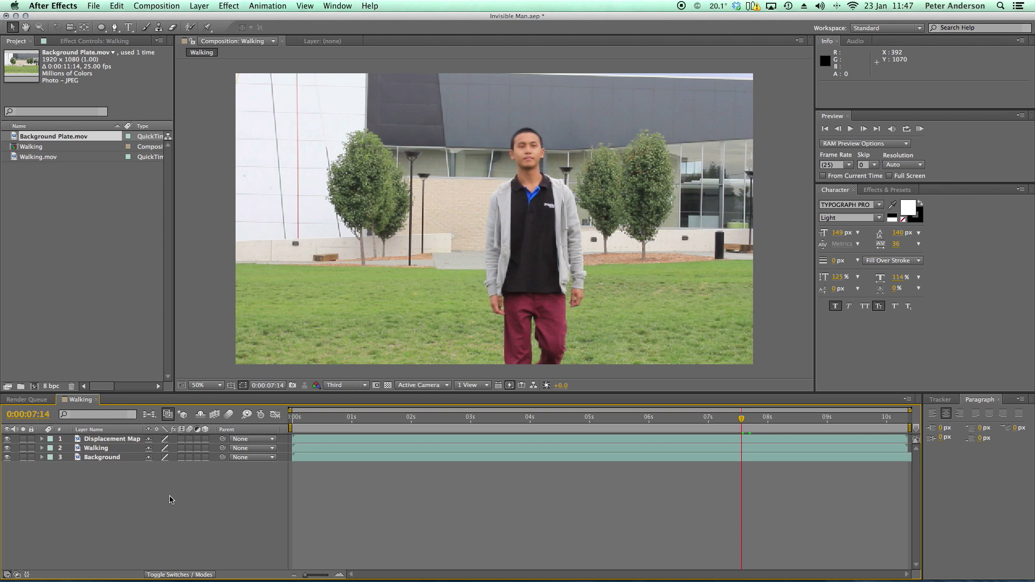
# Expand the Walking layer's Transform properties and move the playhead to 6:12.
pyautogui.click(42, 439)
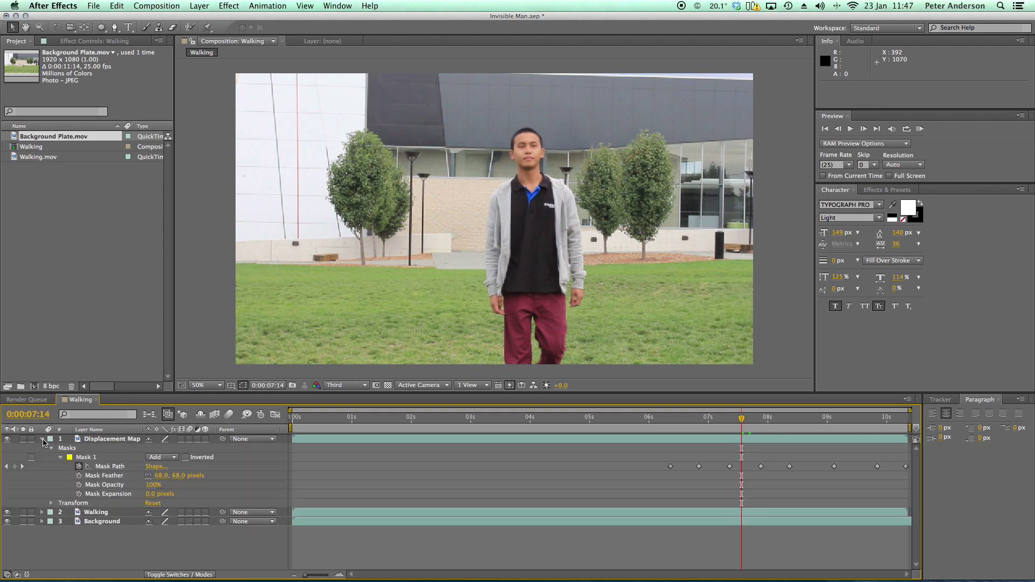
pyautogui.click(105, 515)
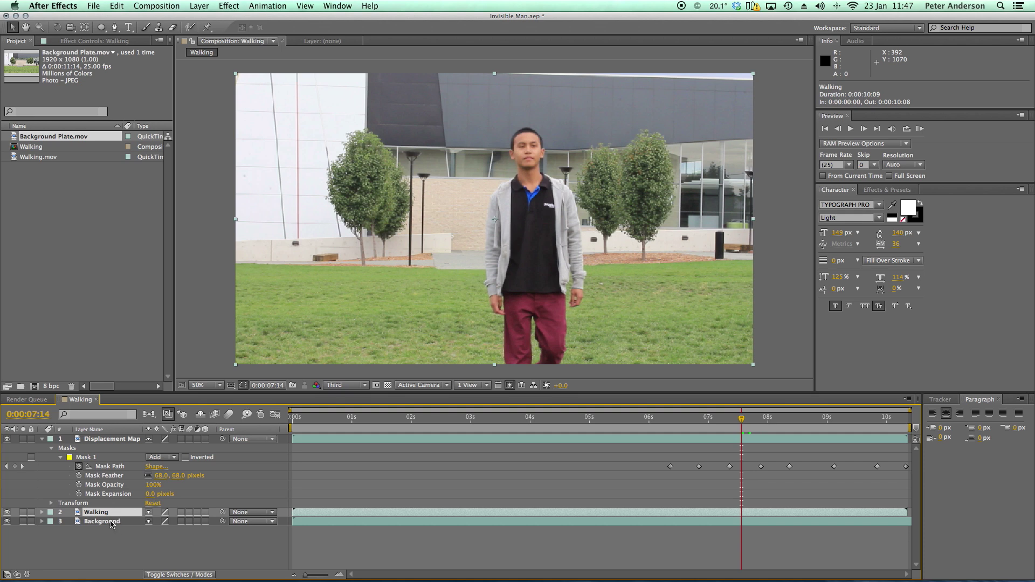
pyautogui.click(42, 512)
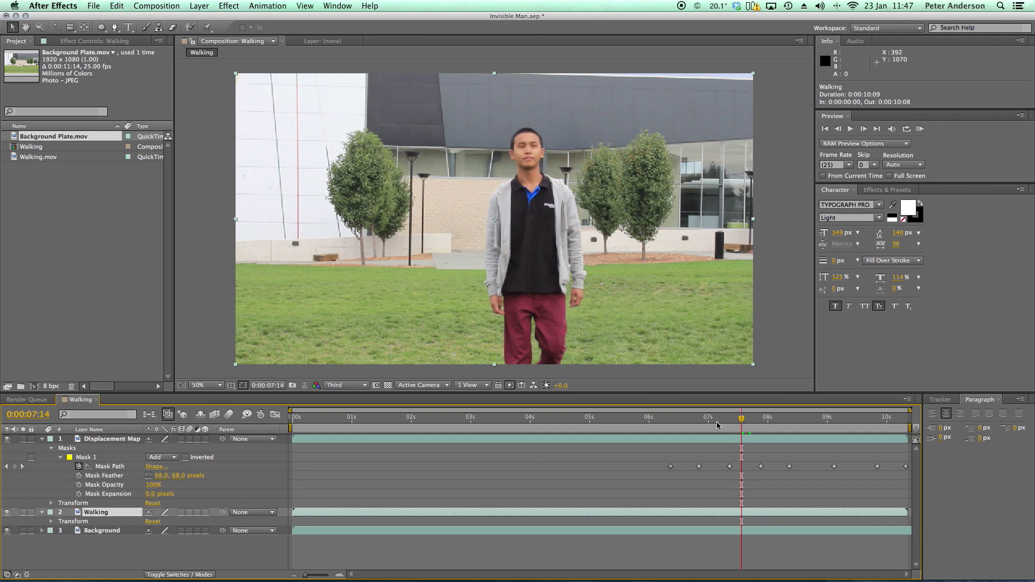
pyautogui.moveTo(743, 420); pyautogui.dragTo(678, 429)
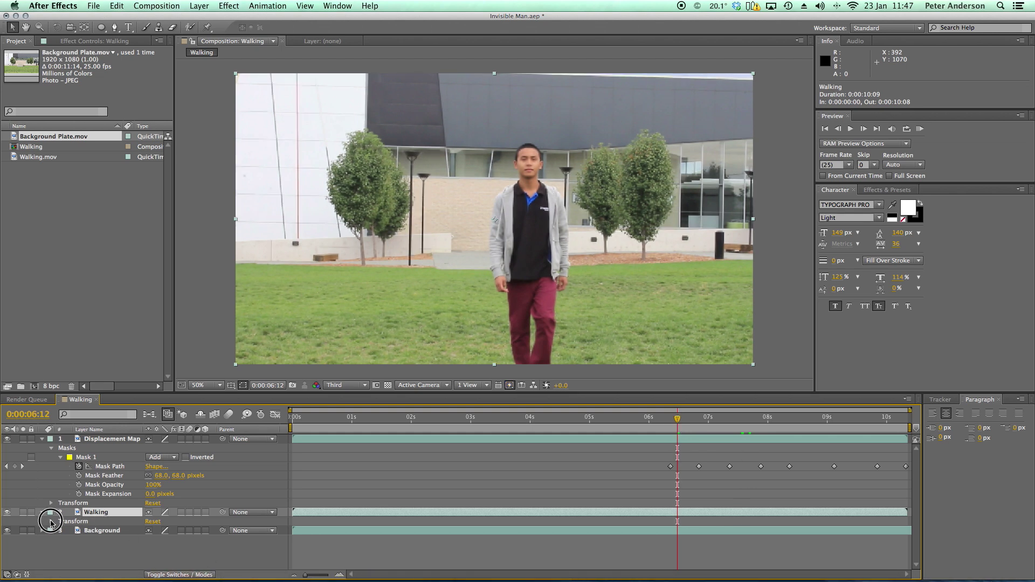
pyautogui.click(52, 521)
pyautogui.scroll(-1, 58, 551)
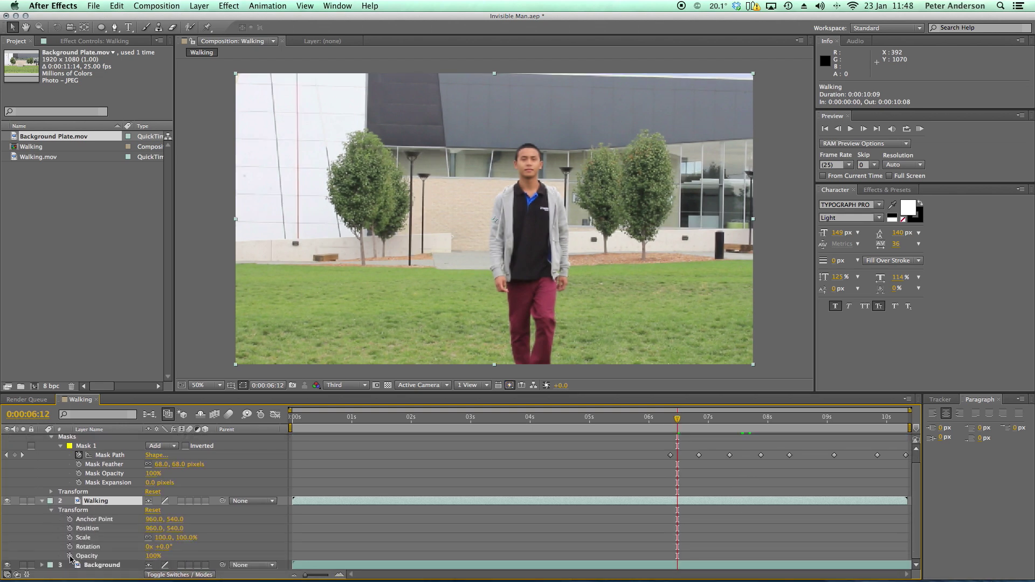
# Keyframe the Walking layer's Opacity at 100% at 6:12 and 0% at 7:15.
pyautogui.click(69, 556)
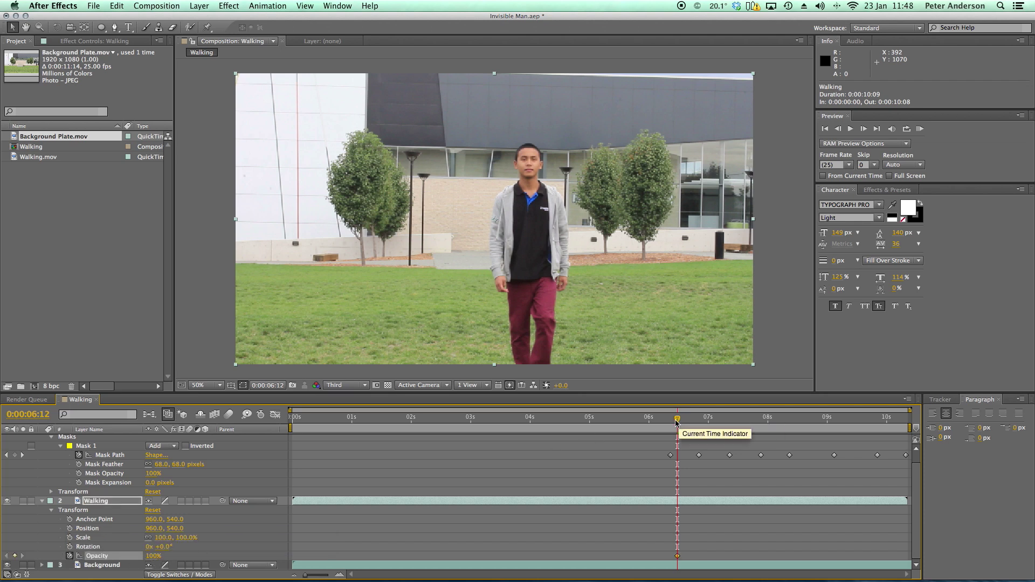
pyautogui.moveTo(677, 418); pyautogui.dragTo(743, 420)
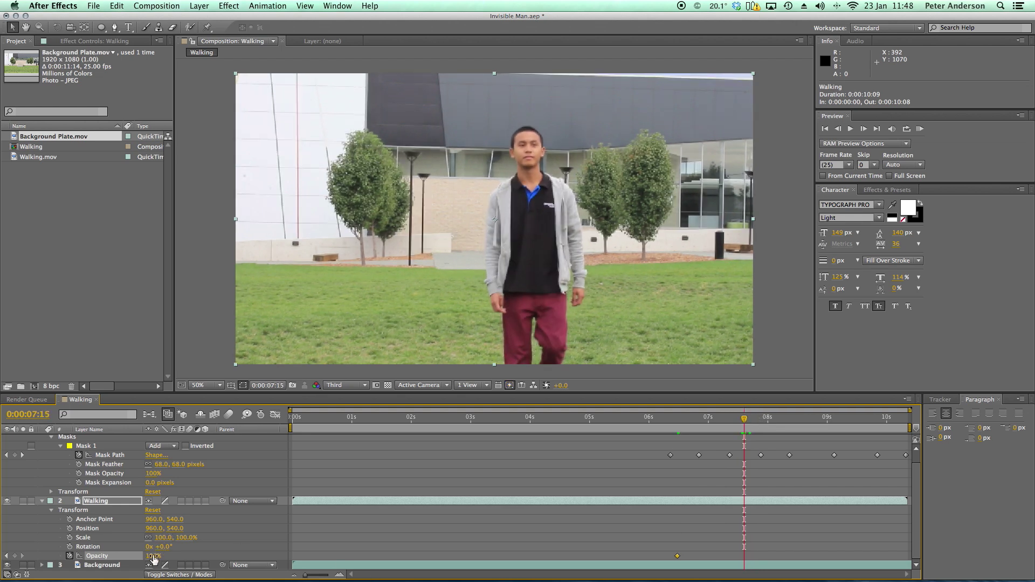
pyautogui.moveTo(154, 558); pyautogui.dragTo(3, 543)
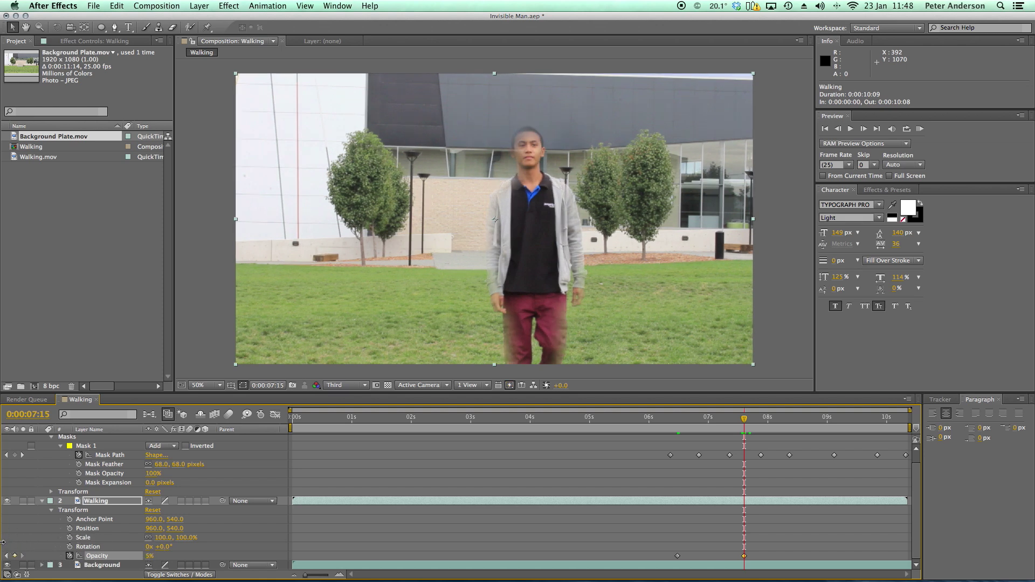
pyautogui.moveTo(149, 560); pyautogui.dragTo(97, 557)
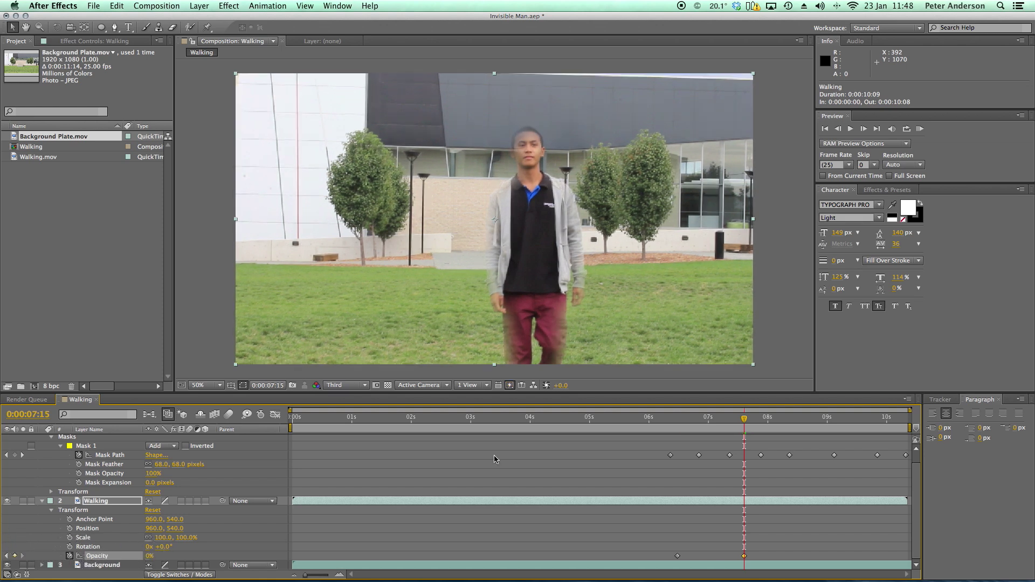
pyautogui.scroll(1, 113, 481)
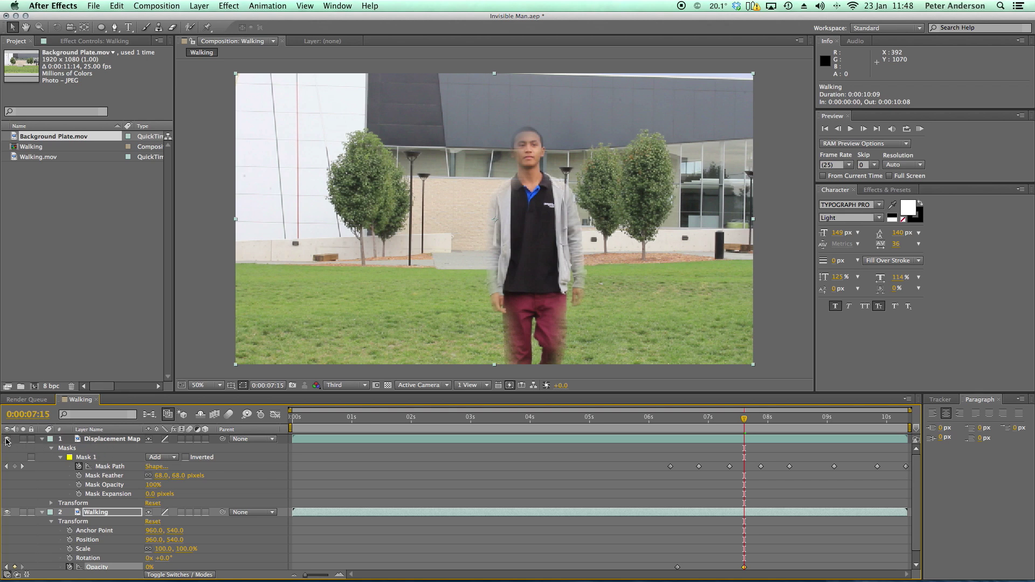
# Hide the Displacement Map layer and return to 6:09 with no layers selected.
pyautogui.click(7, 439)
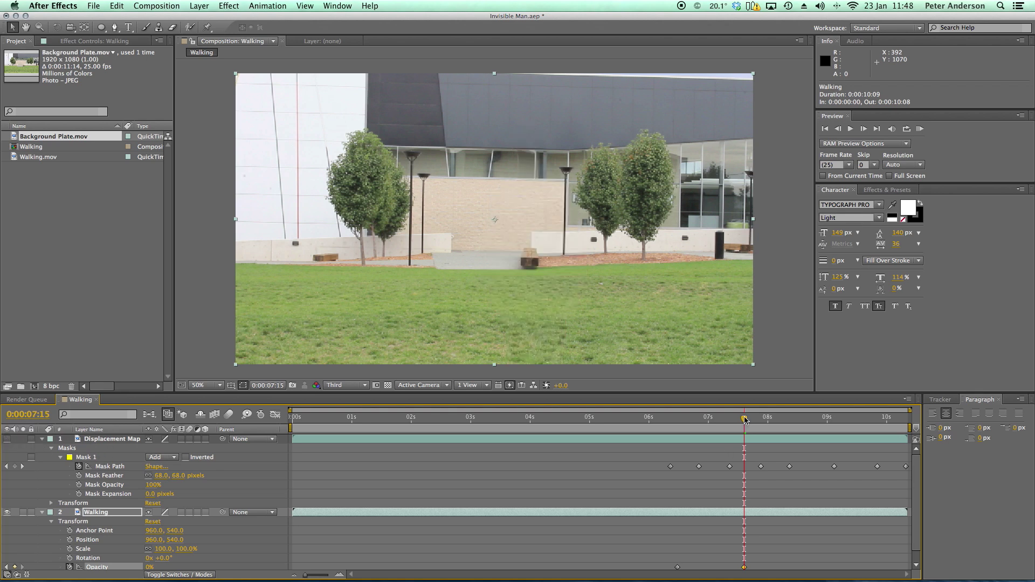
pyautogui.moveTo(744, 419); pyautogui.dragTo(670, 418)
pyautogui.click(794, 304)
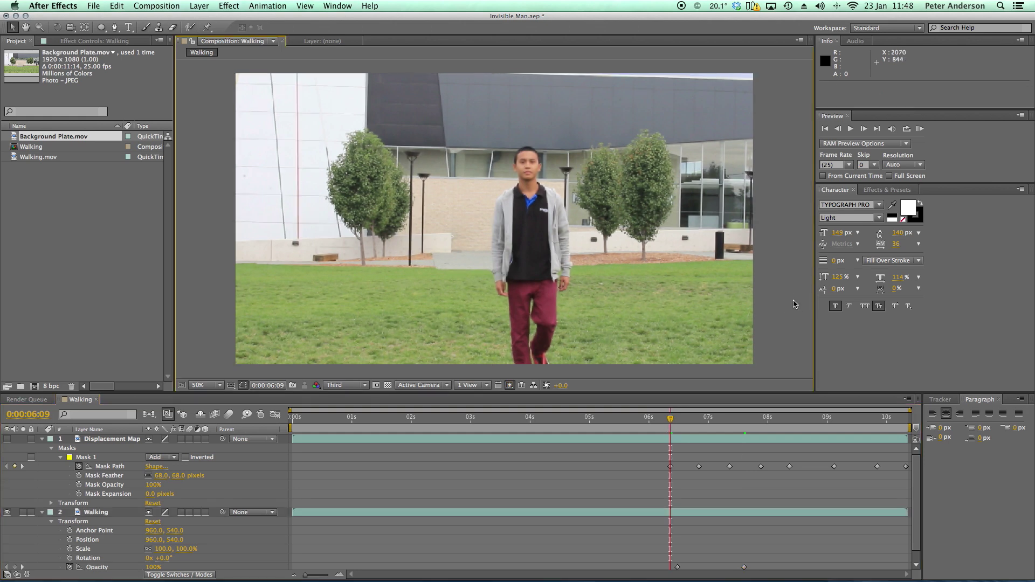
# Preview the fade-out several times, stopping mid-fade and just after 6 seconds.
pyautogui.press('space')
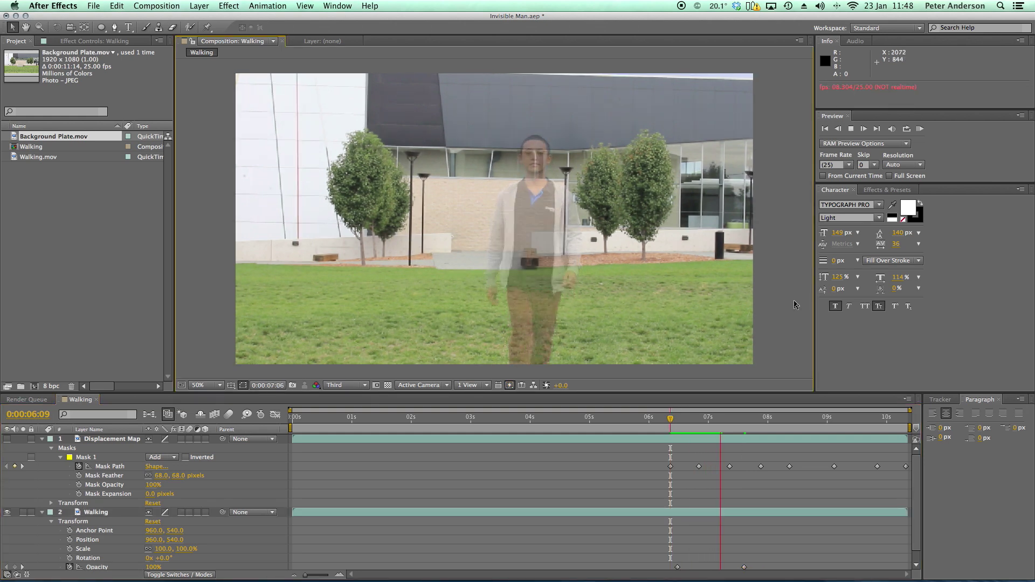
pyautogui.press('space')
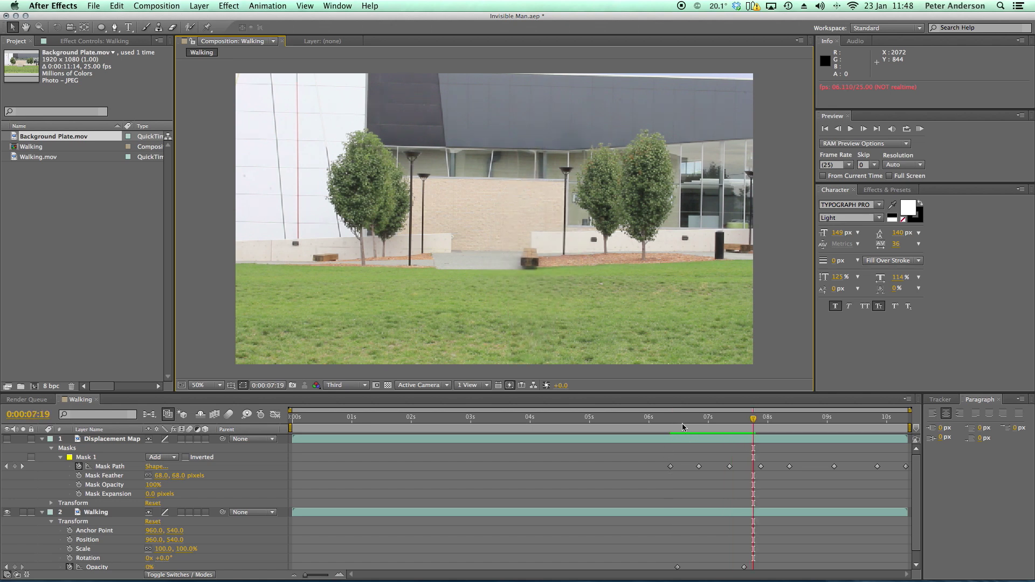
pyautogui.click(680, 424)
pyautogui.press('space')
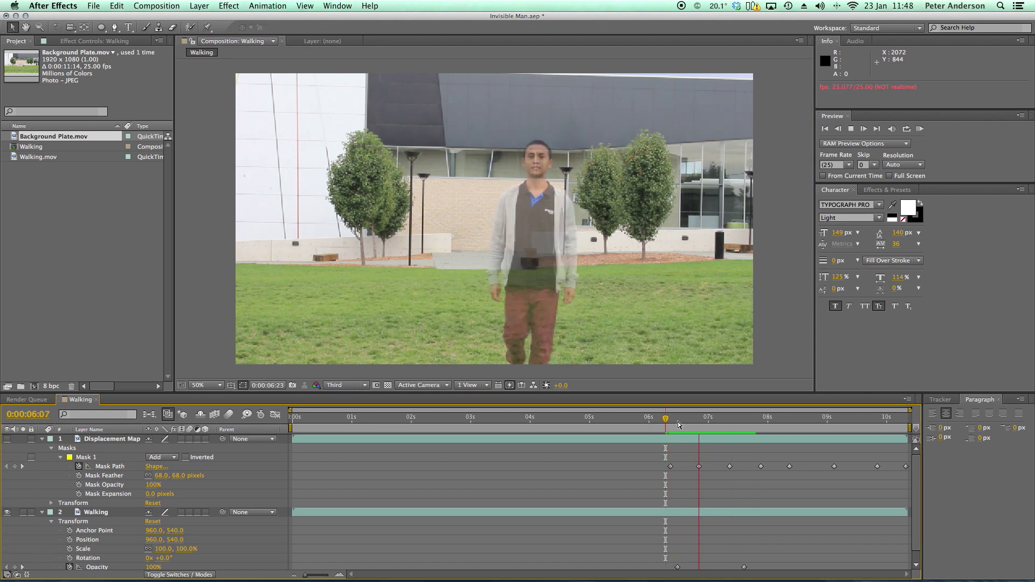
pyautogui.click(697, 419)
pyautogui.press('space')
pyautogui.click(686, 424)
pyautogui.press('space')
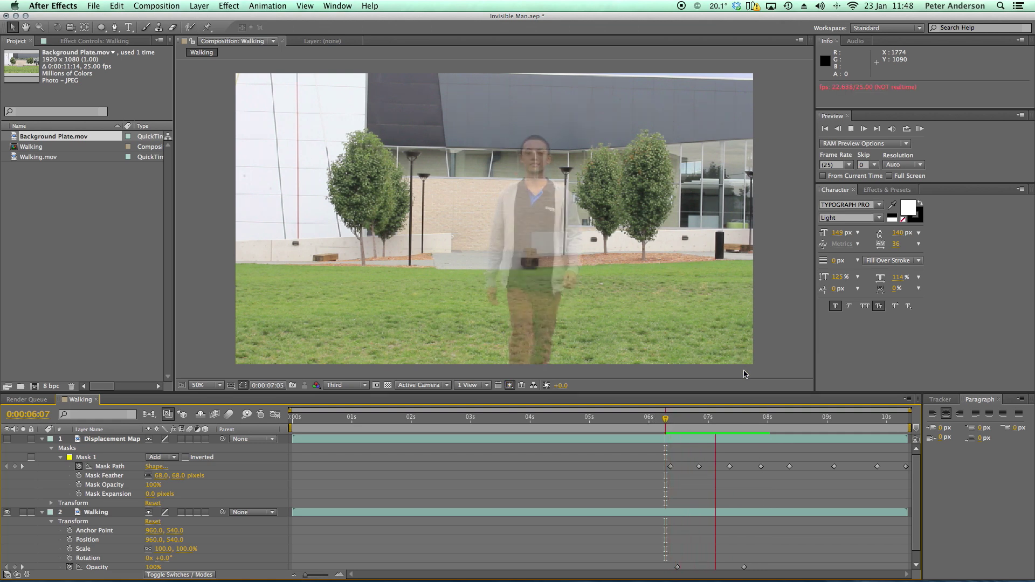
pyautogui.press('space')
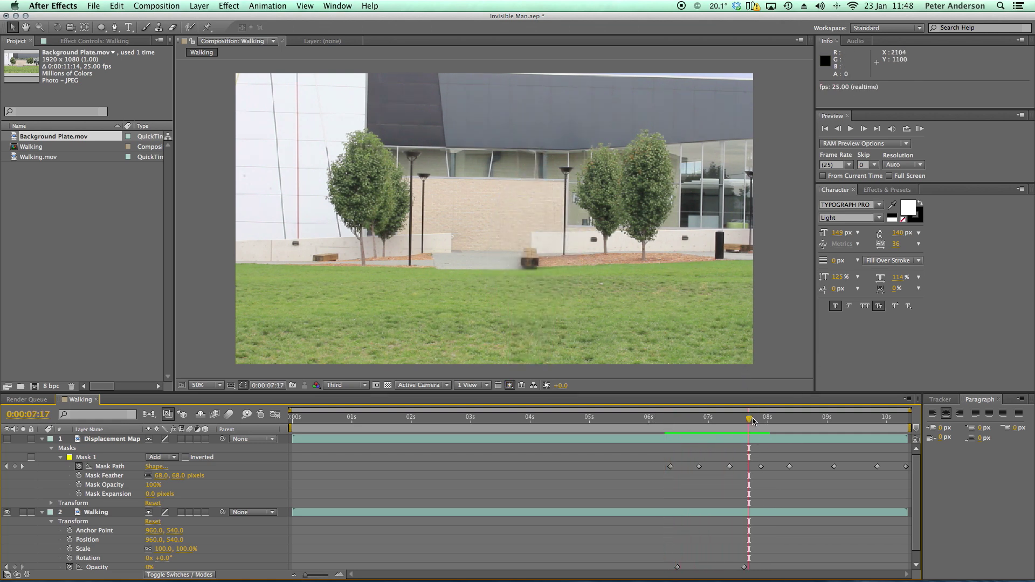
# Scrub from the full-opacity keyframe at 6:12 to where the man has fully faded.
pyautogui.moveTo(752, 421); pyautogui.dragTo(690, 420)
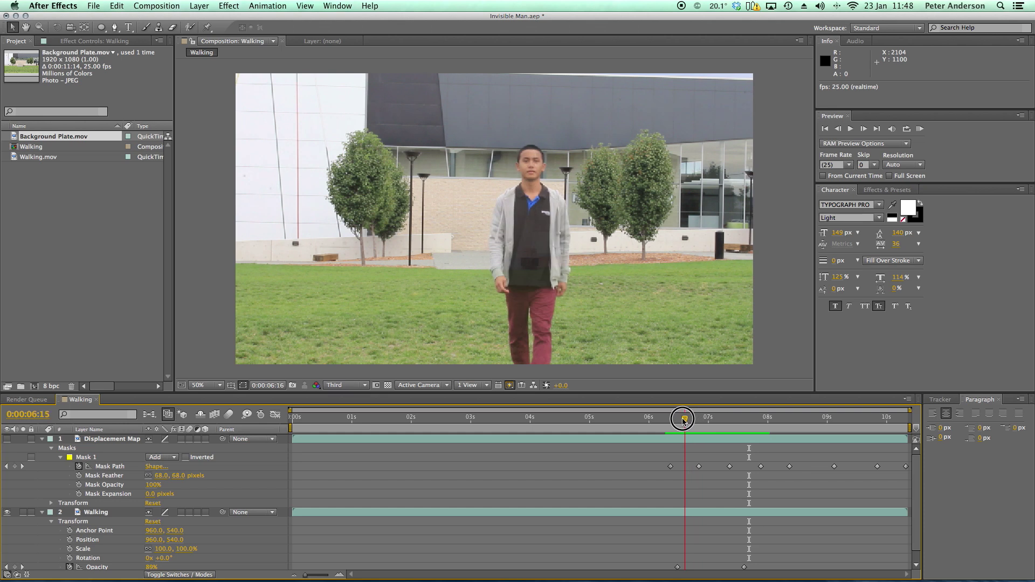
pyautogui.moveTo(681, 420); pyautogui.dragTo(678, 419)
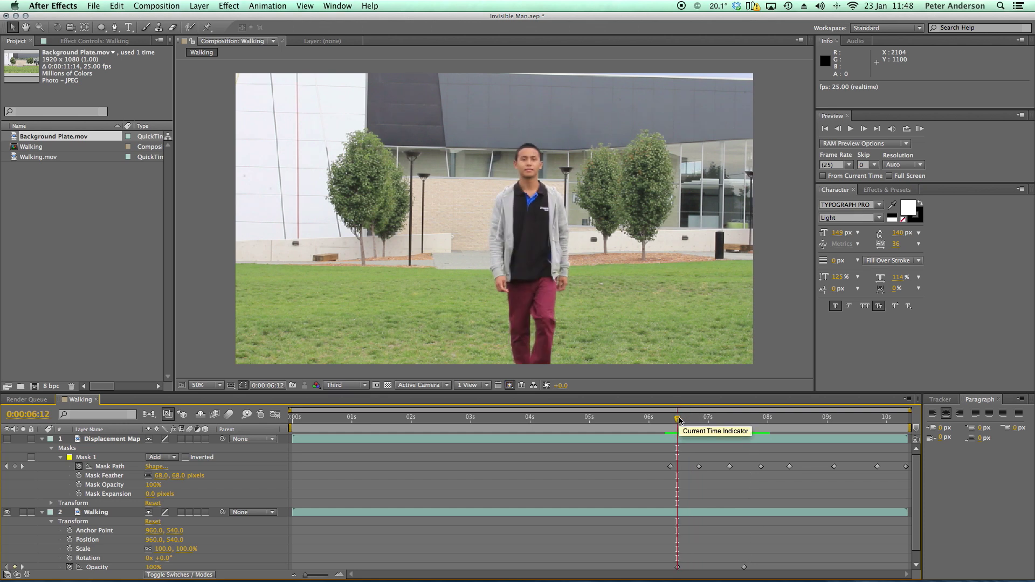
pyautogui.moveTo(678, 419)
pyautogui.mouseDown()
pyautogui.moveTo(765, 422)
pyautogui.moveTo(687, 422)
pyautogui.mouseUp()
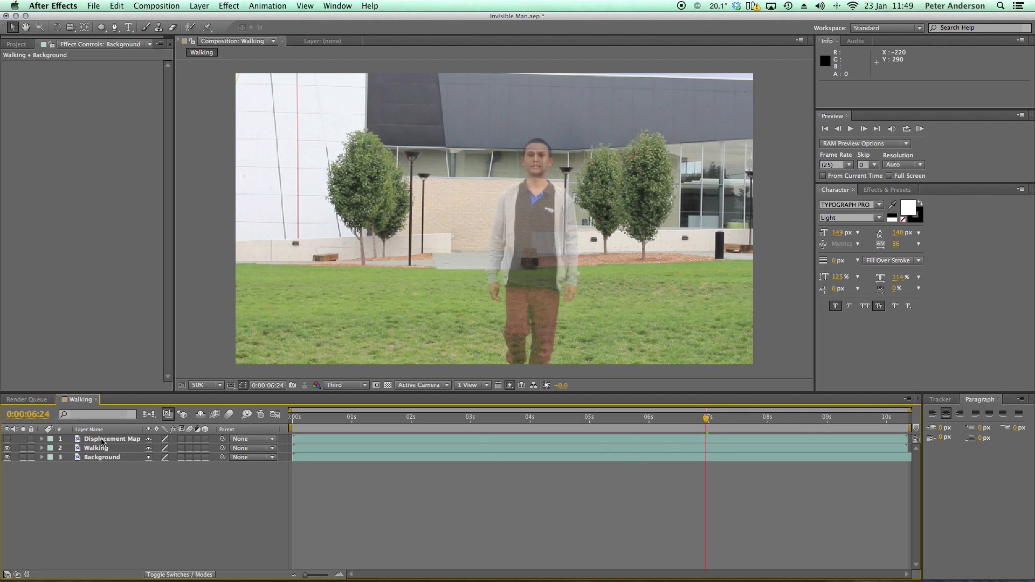
# Pre-compose the Displacement Map layer with 'Move all attributes' into a comp named 'Displacement Comp'.
pyautogui.click(103, 440)
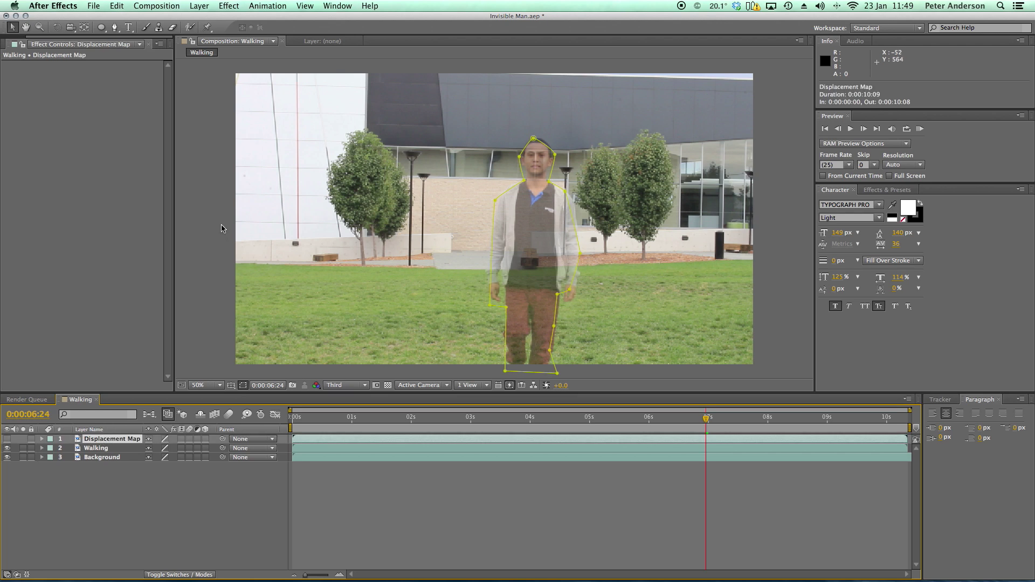
pyautogui.click(199, 5)
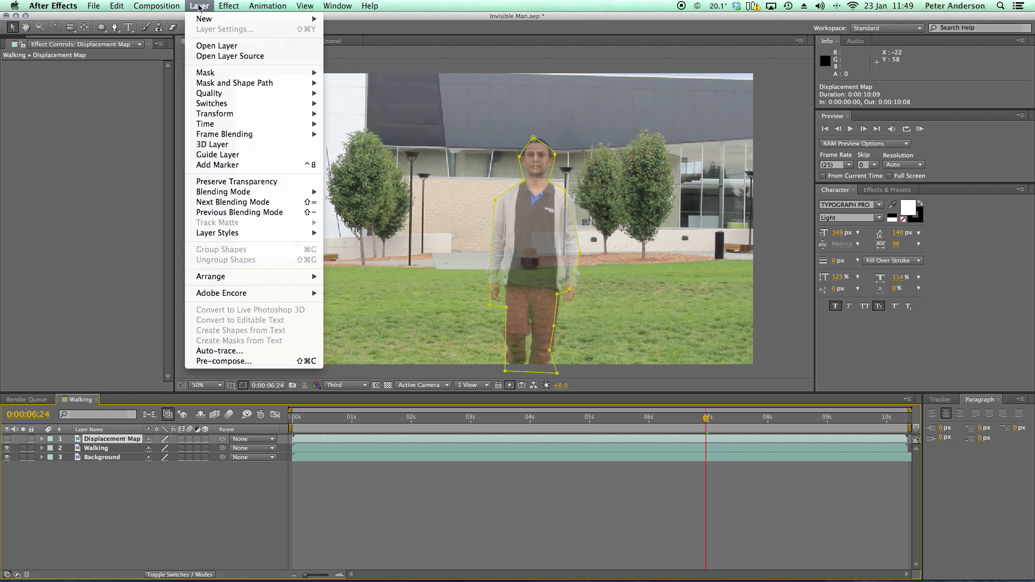
pyautogui.click(243, 361)
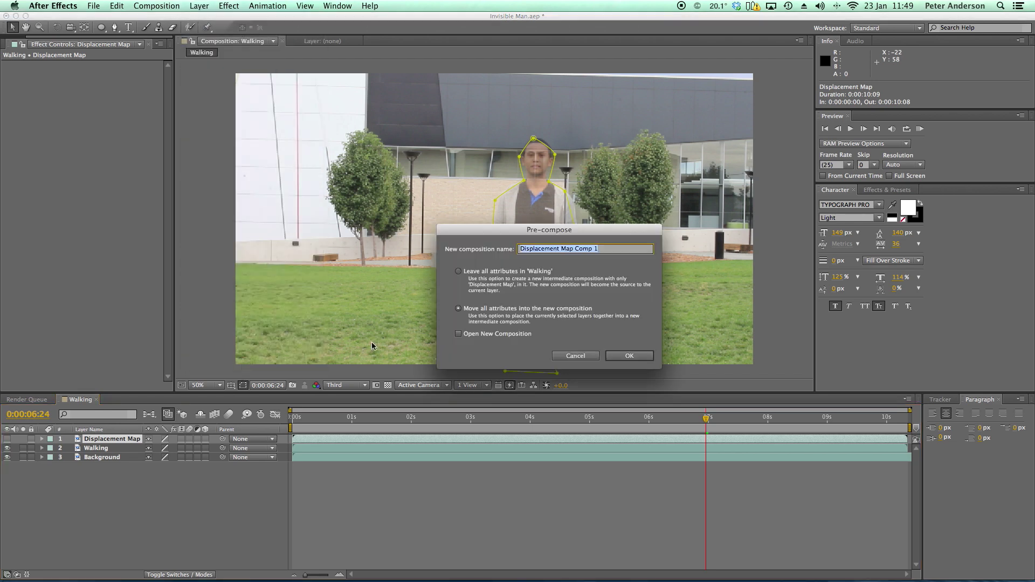
pyautogui.click(459, 310)
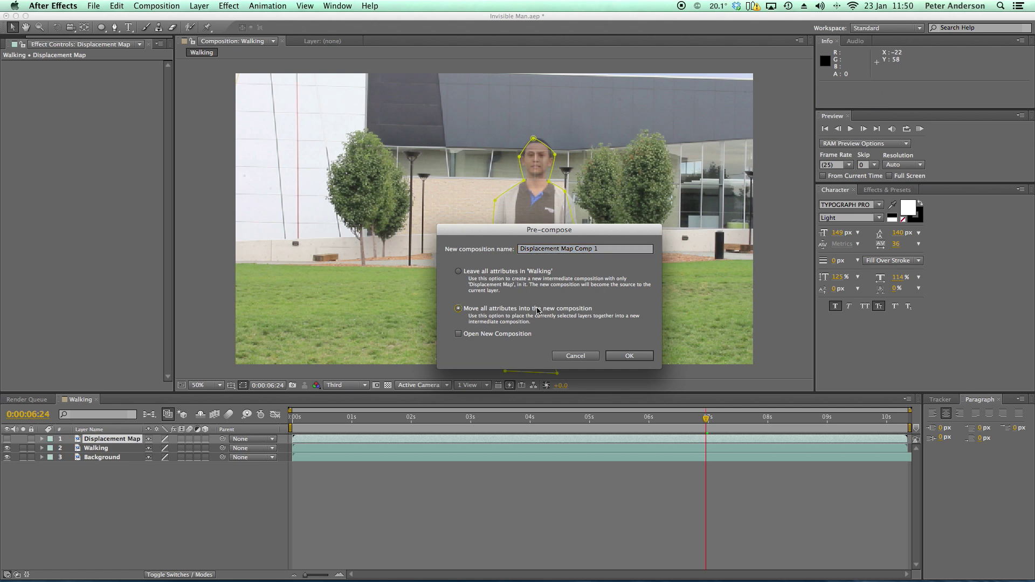
pyautogui.click(458, 272)
pyautogui.click(459, 309)
pyautogui.moveTo(600, 246); pyautogui.dragTo(496, 247)
pyautogui.write('D')
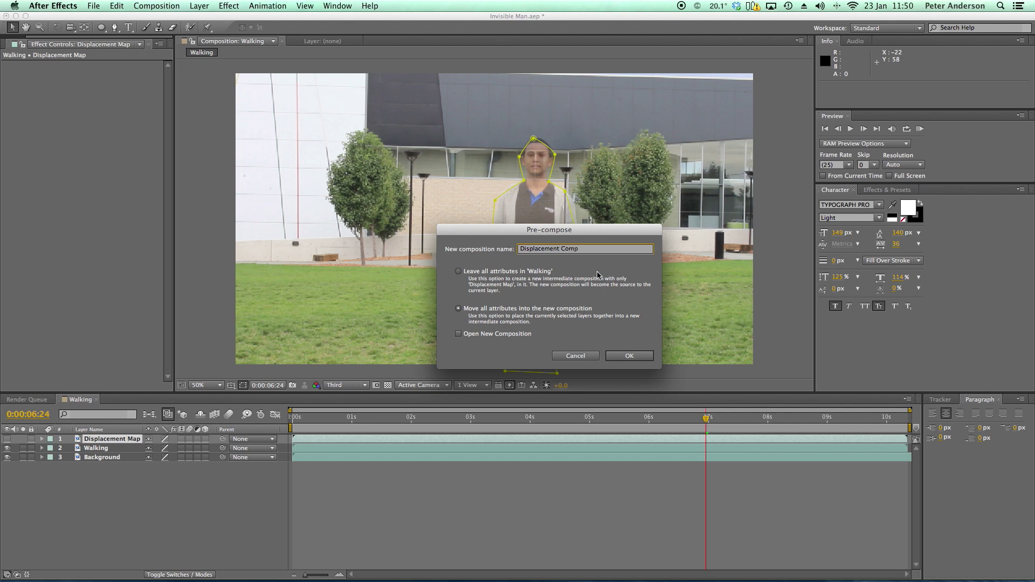
pyautogui.click(634, 357)
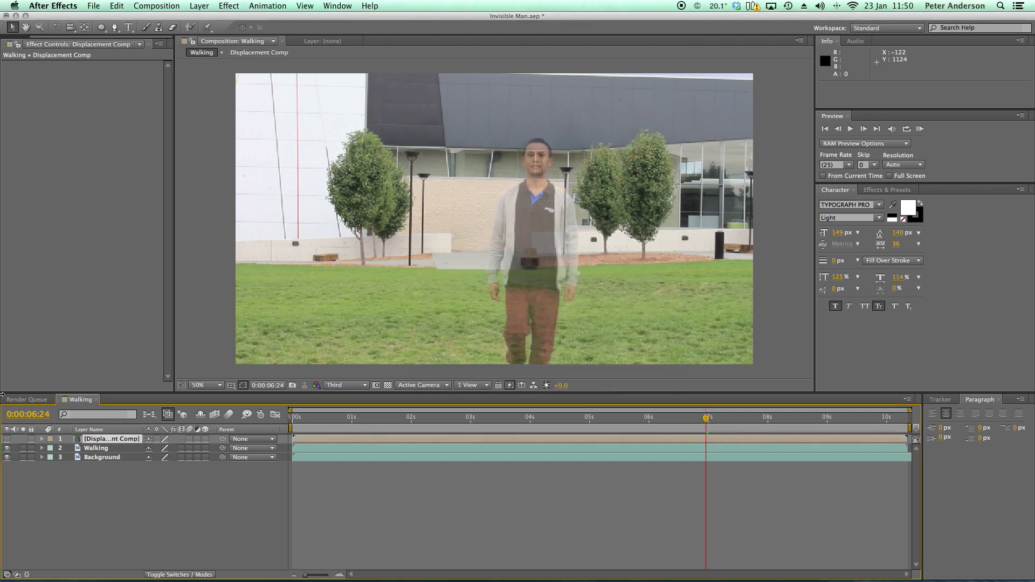
# Apply Distort > Displacement Map to the Background layer, using 1. Displacement Comp as the map layer.
pyautogui.click(105, 458)
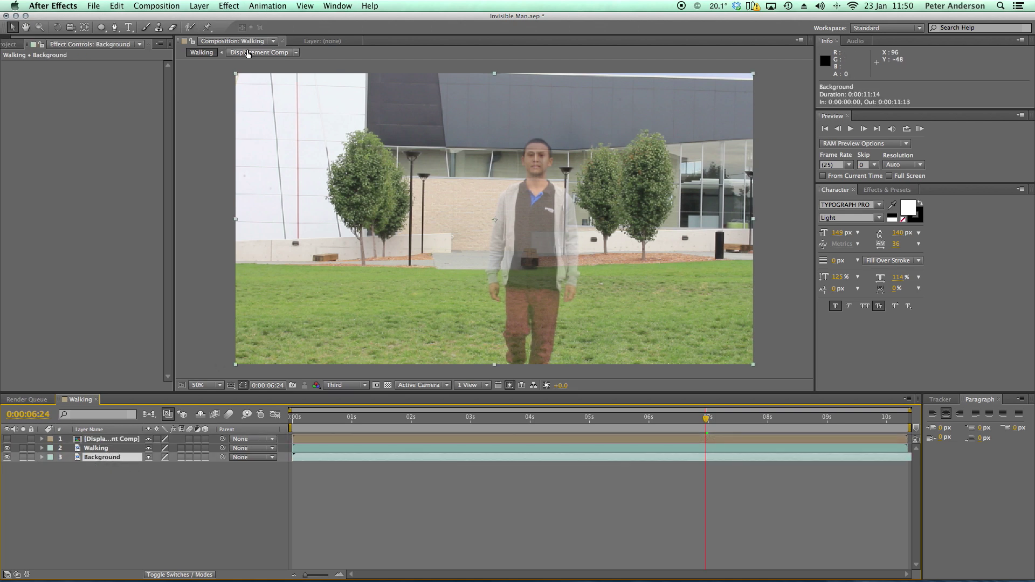
pyautogui.click(230, 5)
pyautogui.moveTo(255, 129)
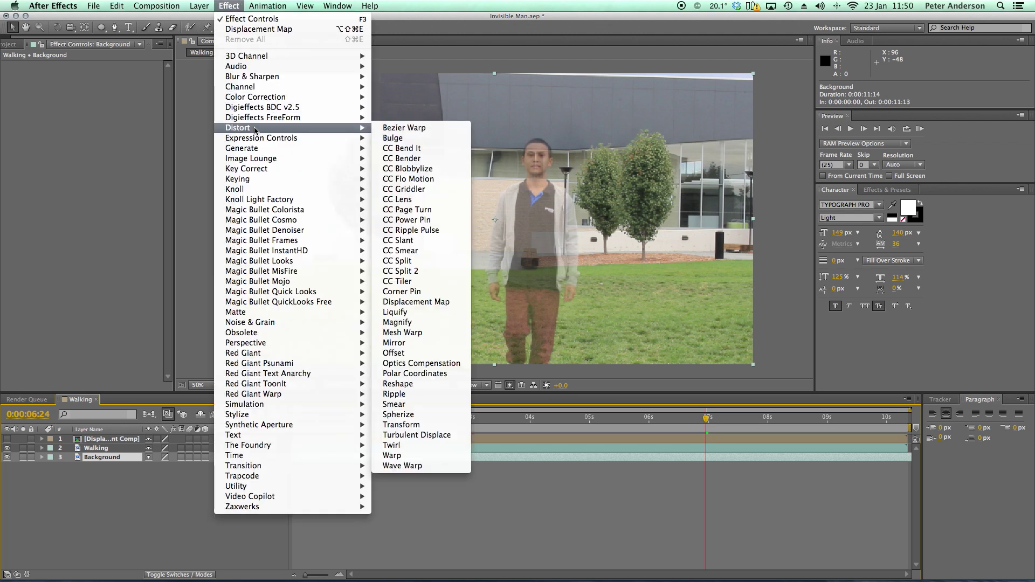
pyautogui.click(462, 304)
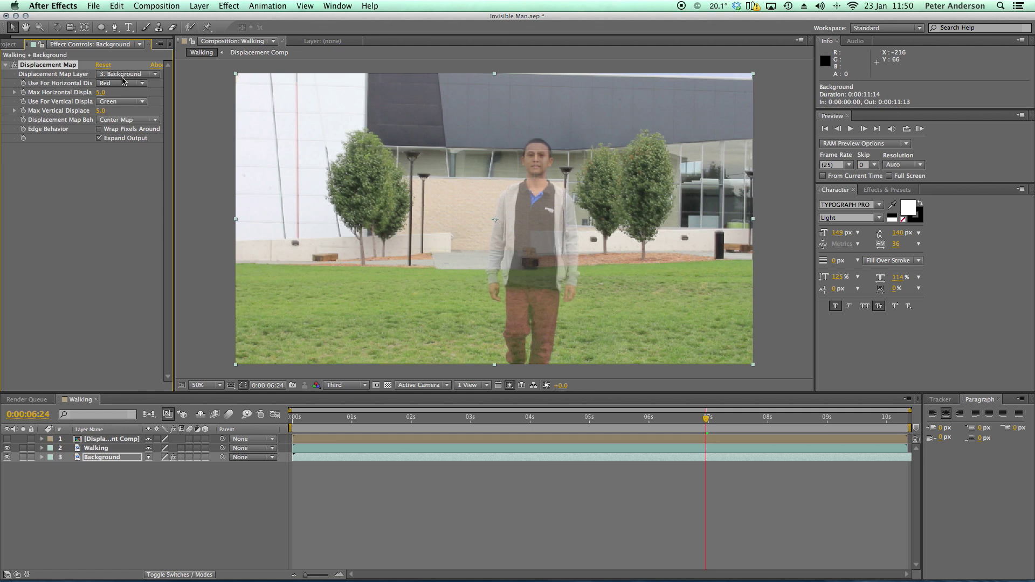
pyautogui.click(156, 74)
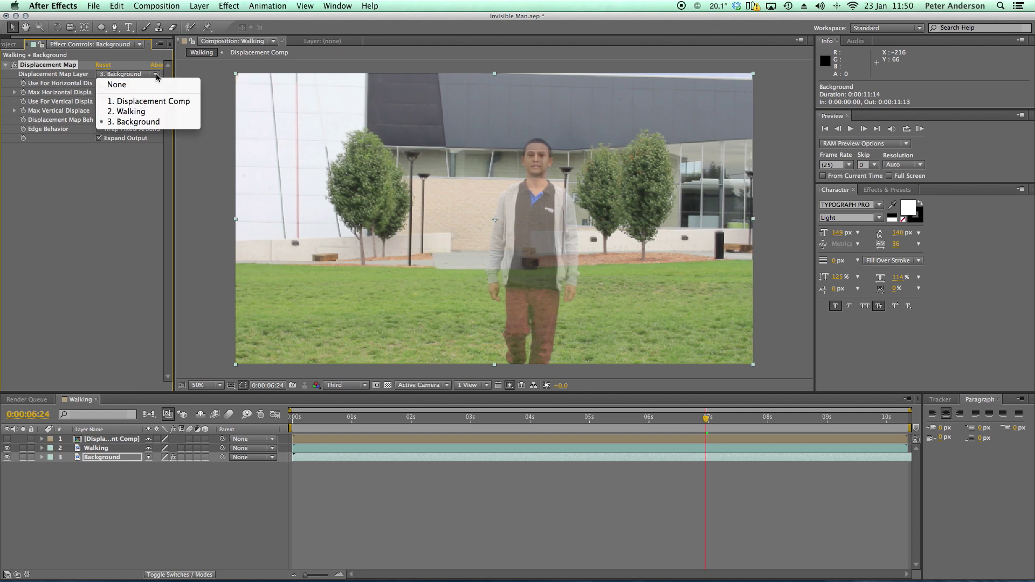
pyautogui.click(155, 101)
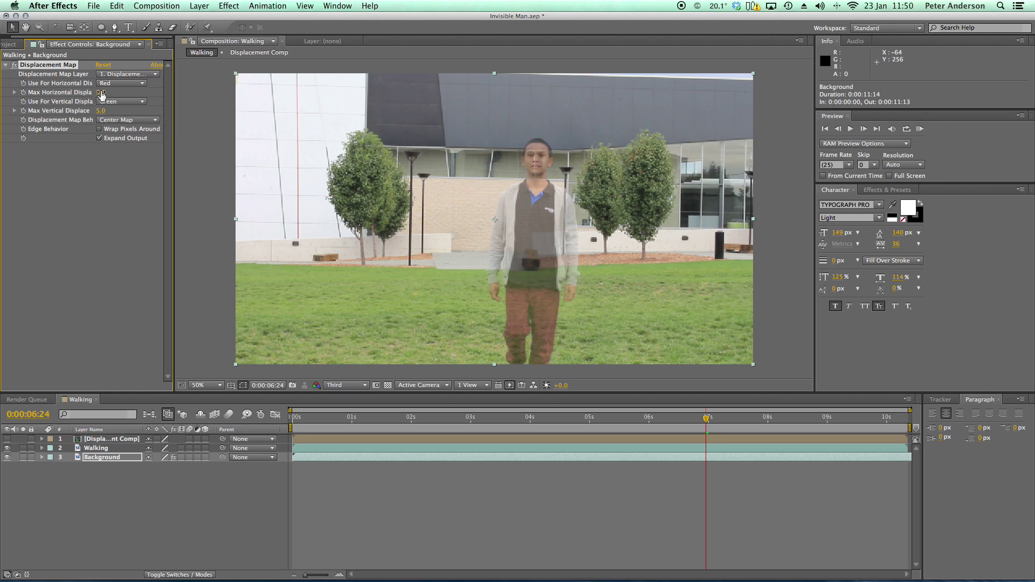
# Set Max Horizontal Displacement to 59.0 and Max Vertical Displacement to 45.0, then preview the result.
pyautogui.moveTo(102, 95); pyautogui.dragTo(113, 113)
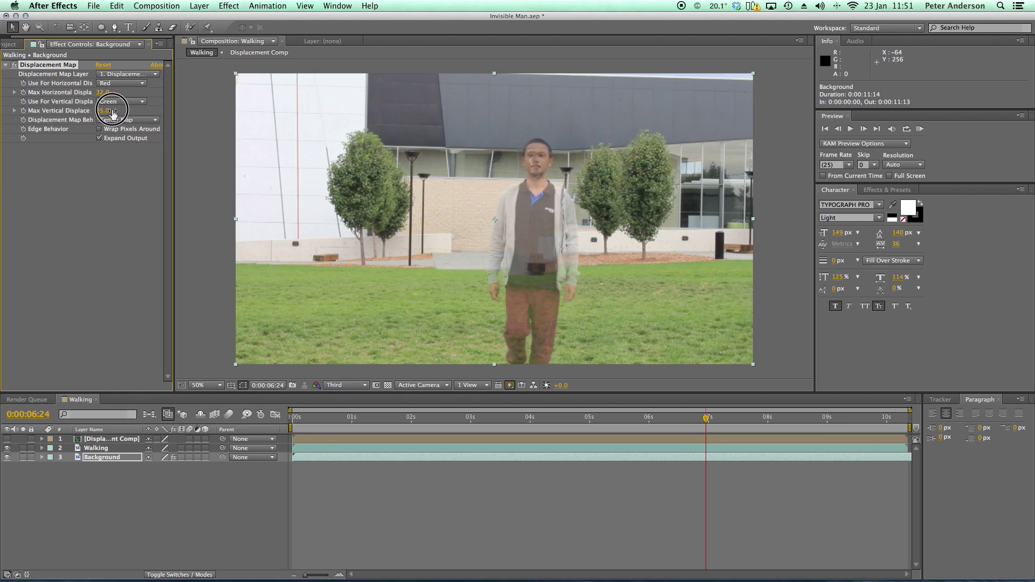
pyautogui.moveTo(112, 113); pyautogui.dragTo(115, 112)
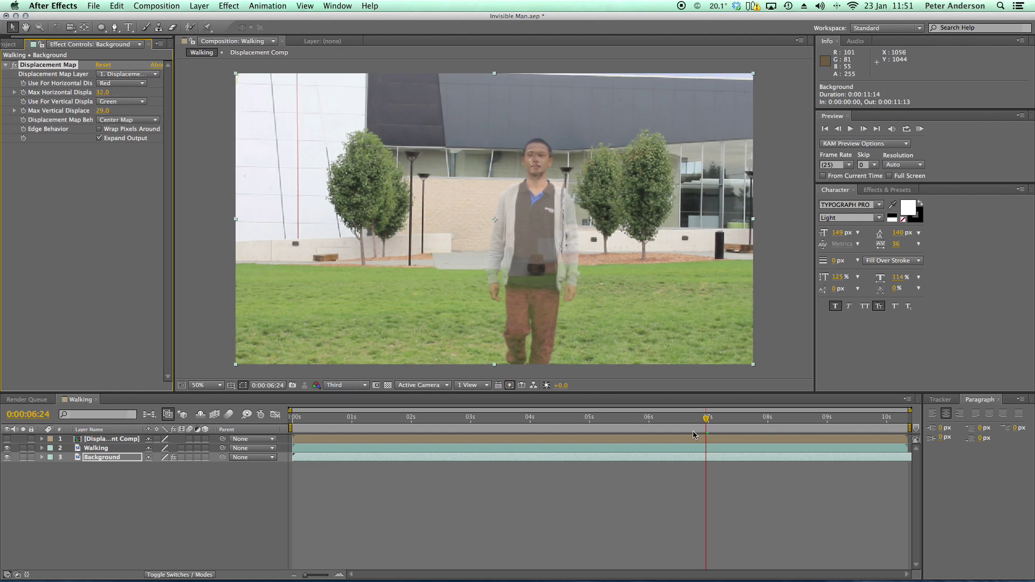
pyautogui.moveTo(707, 420); pyautogui.dragTo(820, 420)
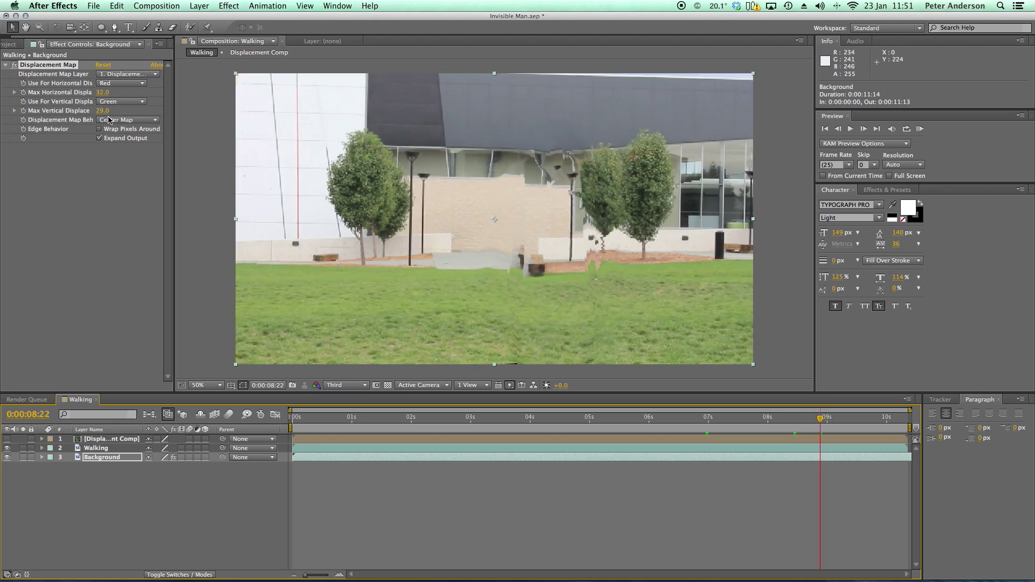
pyautogui.moveTo(103, 111); pyautogui.dragTo(121, 97)
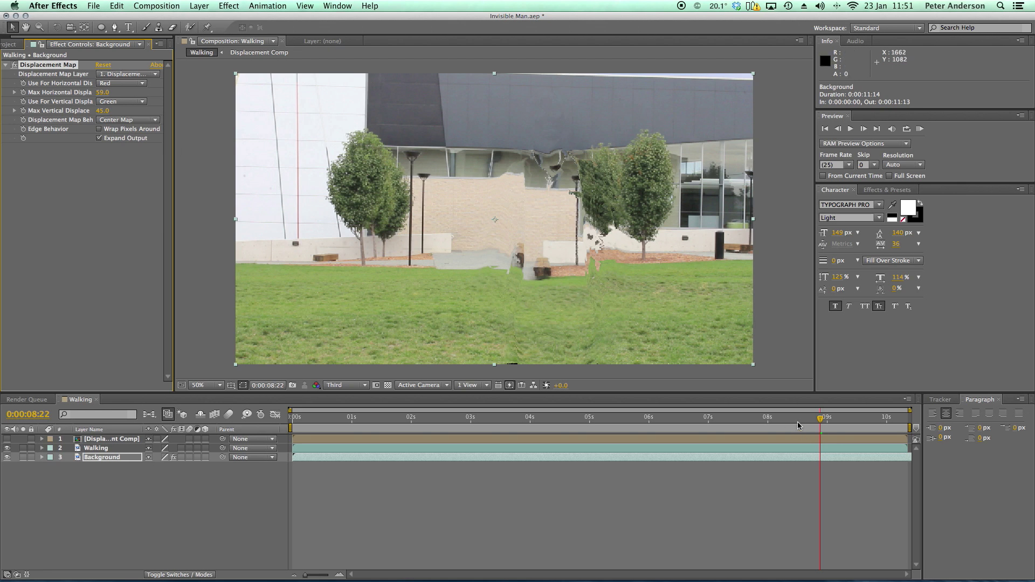
pyautogui.moveTo(820, 418)
pyautogui.mouseDown()
pyautogui.moveTo(740, 415)
pyautogui.moveTo(833, 416)
pyautogui.mouseUp()
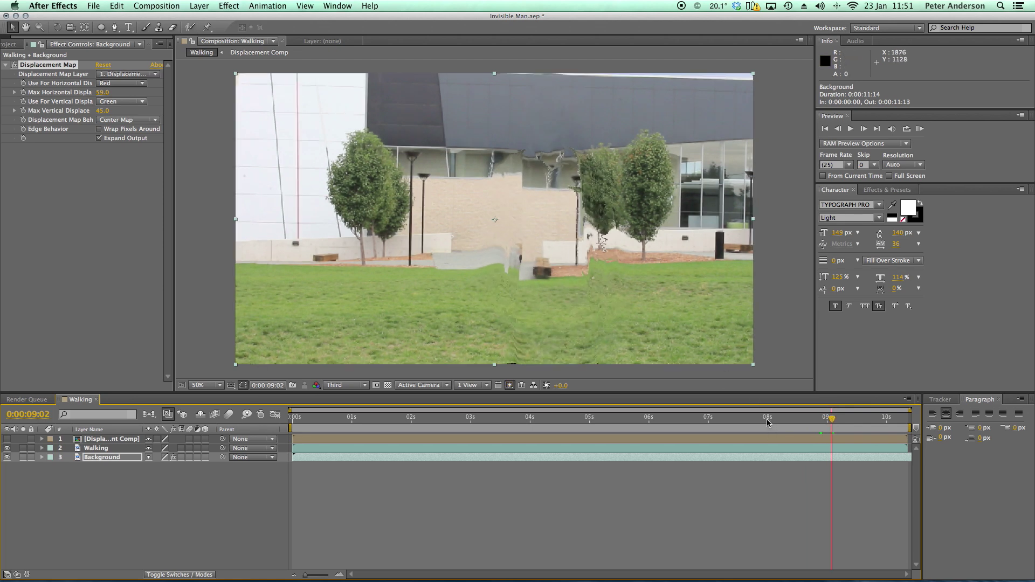
pyautogui.moveTo(769, 418); pyautogui.dragTo(685, 418)
pyautogui.press('space')
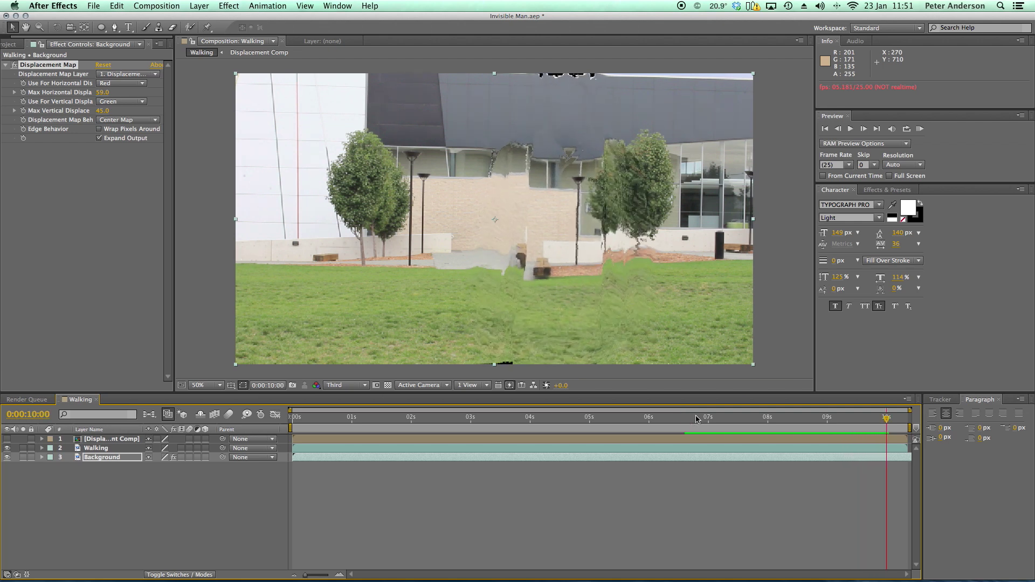
# Stop the preview, check later frames, and enable Wrap Pixels Around on the Displacement Map.
pyautogui.click(730, 417)
pyautogui.moveTo(731, 416); pyautogui.dragTo(860, 416)
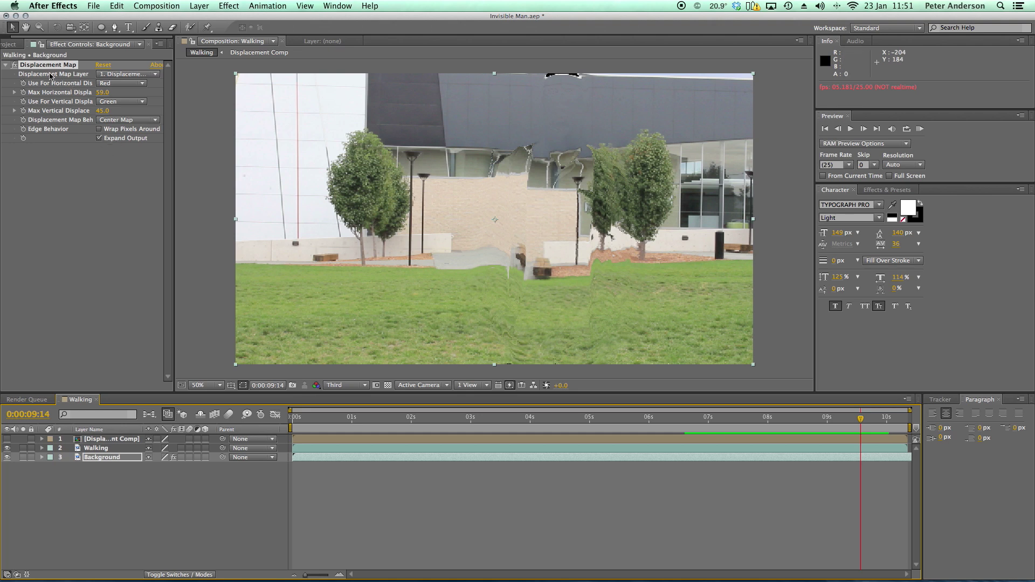
pyautogui.click(99, 129)
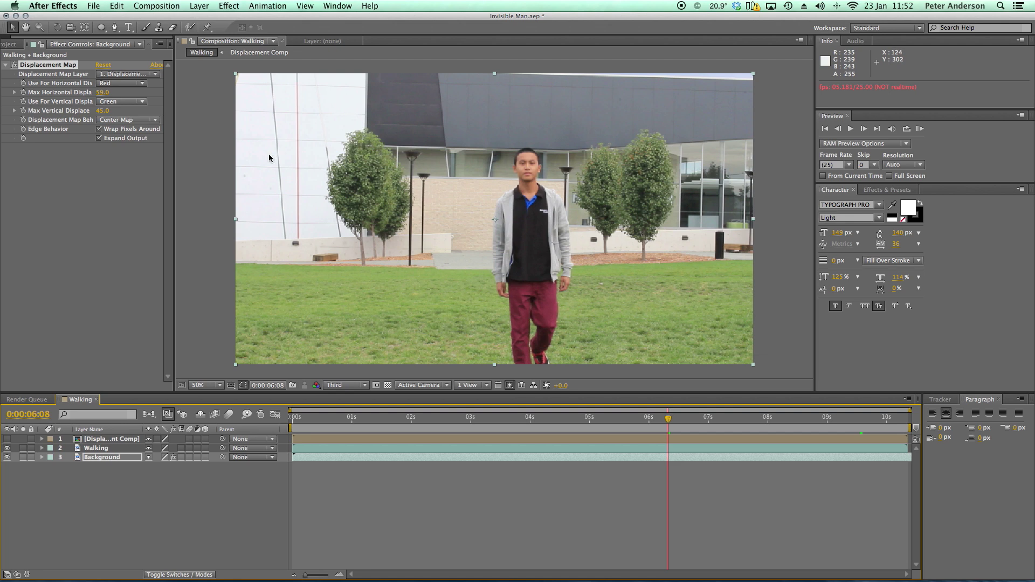
# Create a new Walking 2 composition from the Walking comp and check it around 0:00:07:16.
pyautogui.moveTo(173, 143); pyautogui.dragTo(244, 144)
pyautogui.click(19, 43)
pyautogui.click(46, 200)
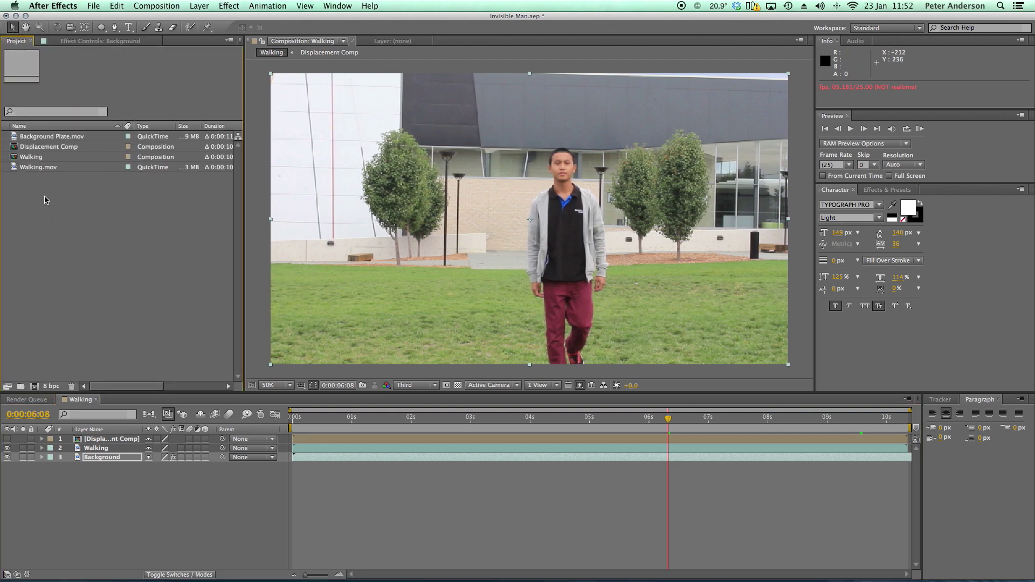
pyautogui.click(14, 158)
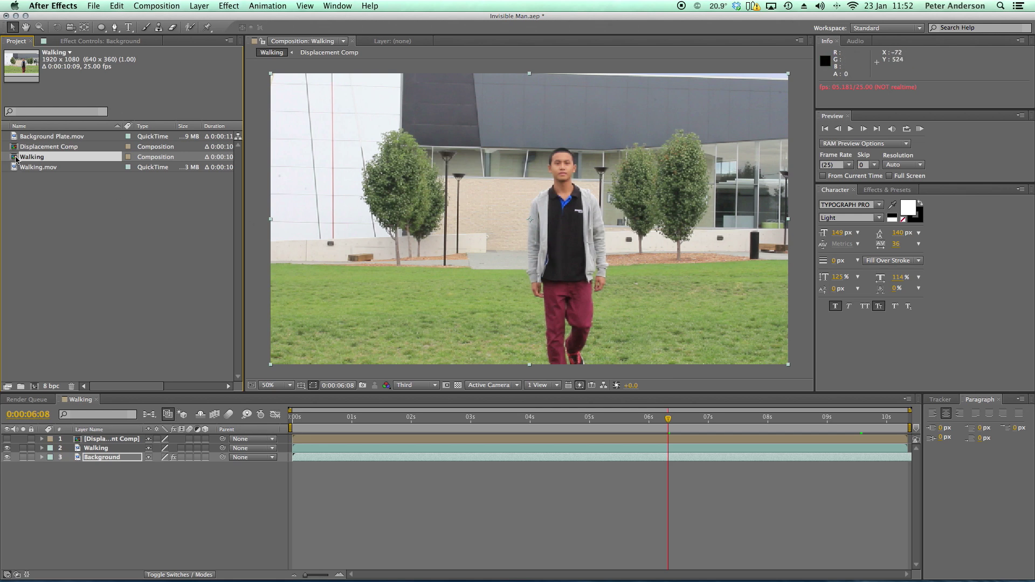
pyautogui.moveTo(14, 158); pyautogui.dragTo(35, 386)
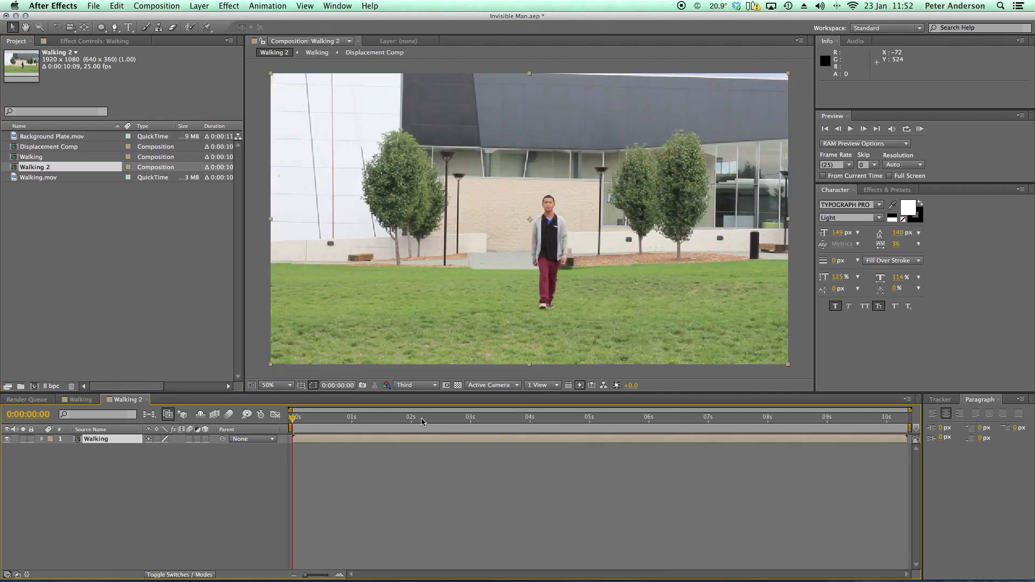
pyautogui.moveTo(582, 427); pyautogui.dragTo(780, 423)
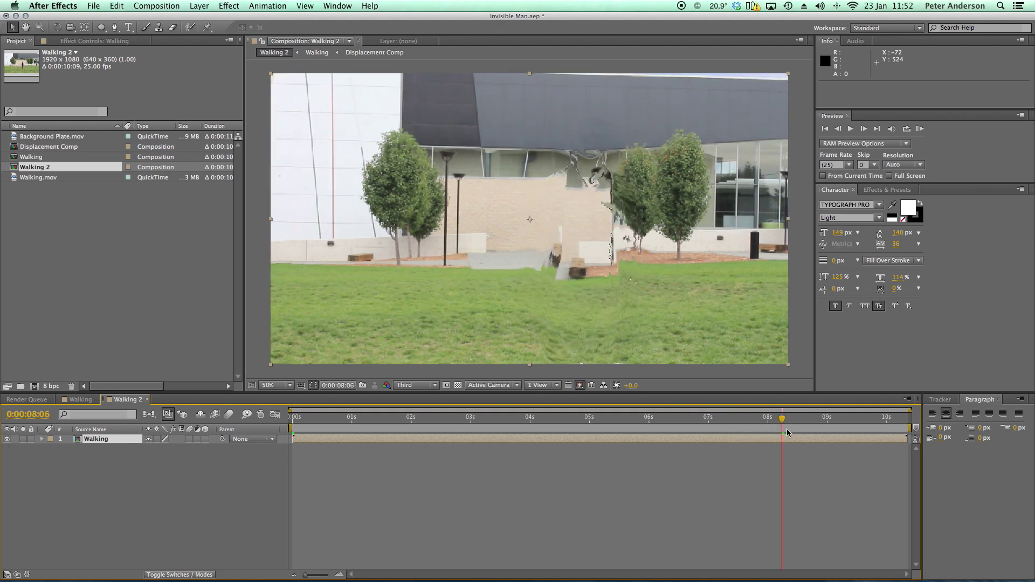
pyautogui.moveTo(782, 418); pyautogui.dragTo(838, 420)
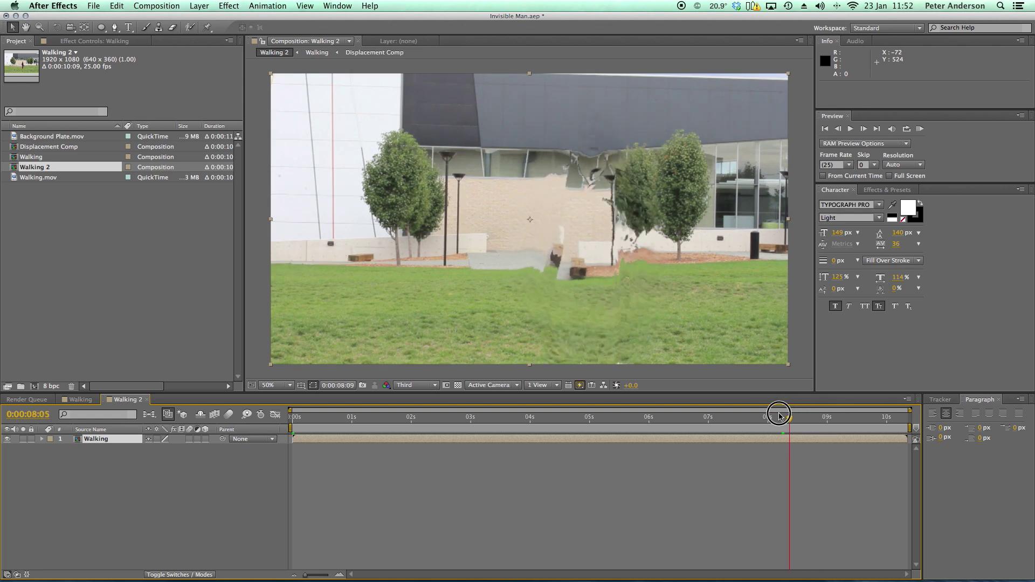
pyautogui.moveTo(777, 416); pyautogui.dragTo(746, 416)
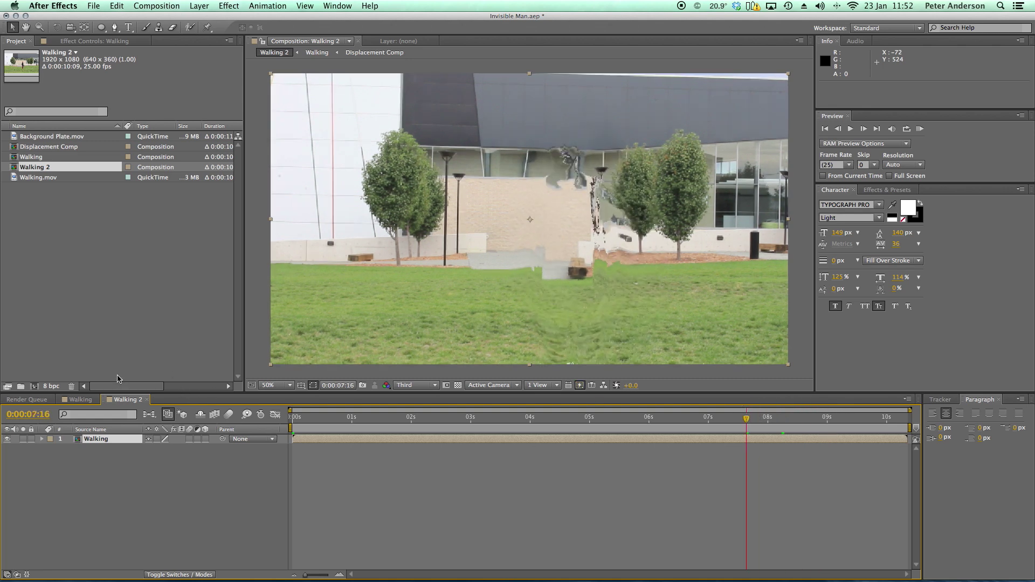
# Duplicate the Walking composition to make Walking 3, then return to Walking 2.
pyautogui.click(82, 400)
pyautogui.click(18, 157)
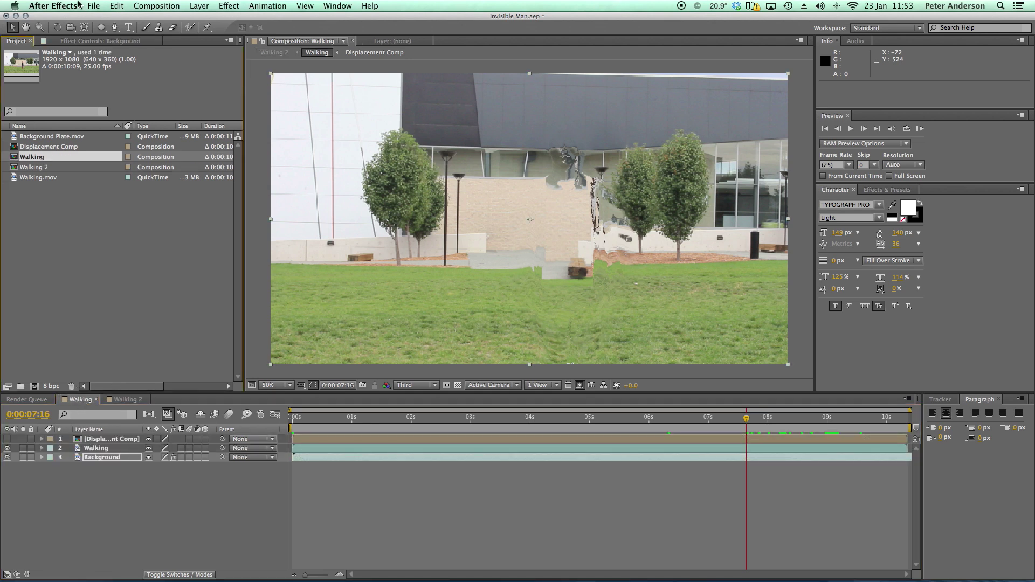
pyautogui.click(117, 5)
pyautogui.click(132, 114)
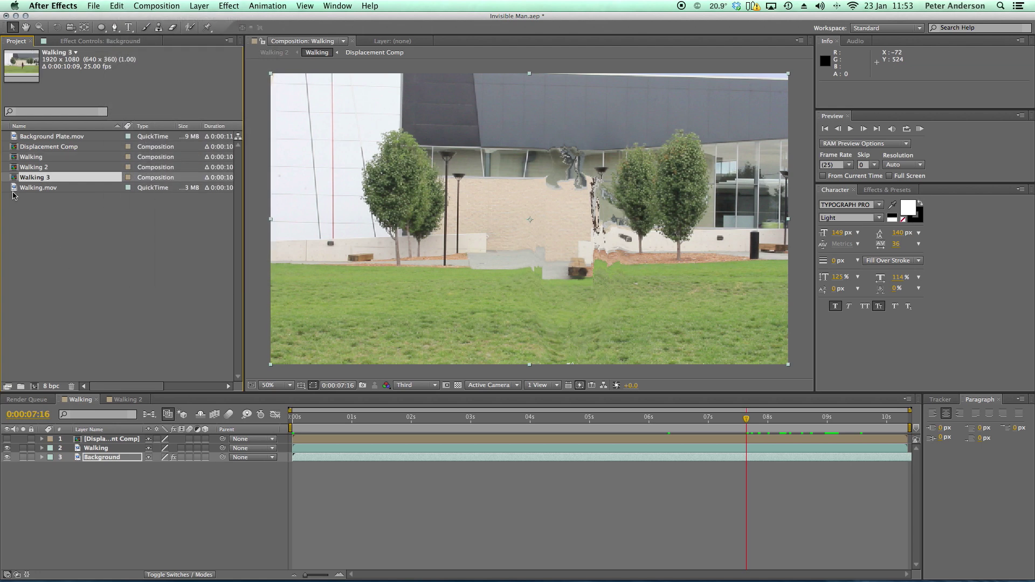
pyautogui.click(127, 400)
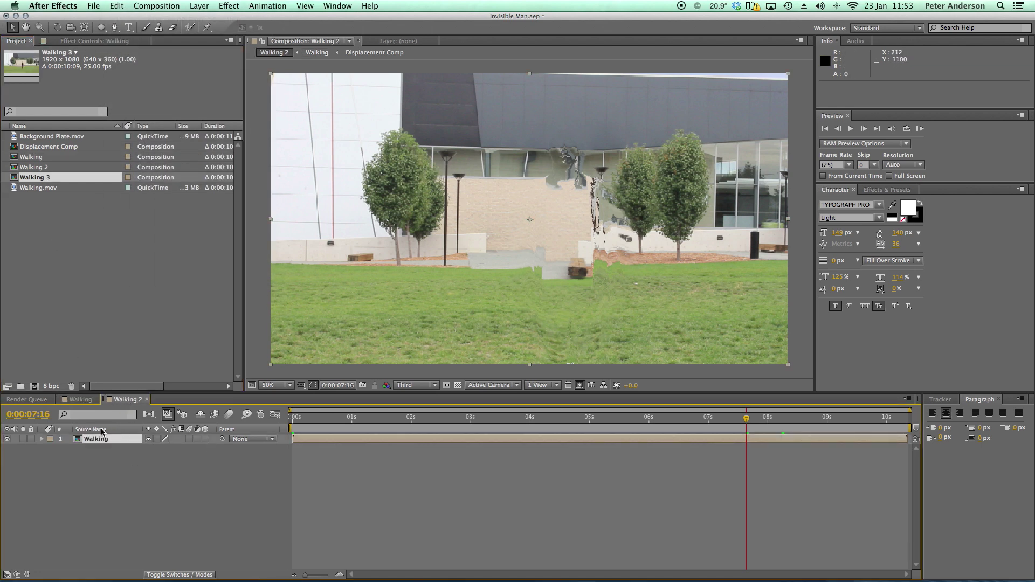
# At 0:00:04:00, apply Curves to the Walking layer, lowering shadows and raising highlights into an S-curve.
pyautogui.moveTo(613, 418); pyautogui.dragTo(530, 417)
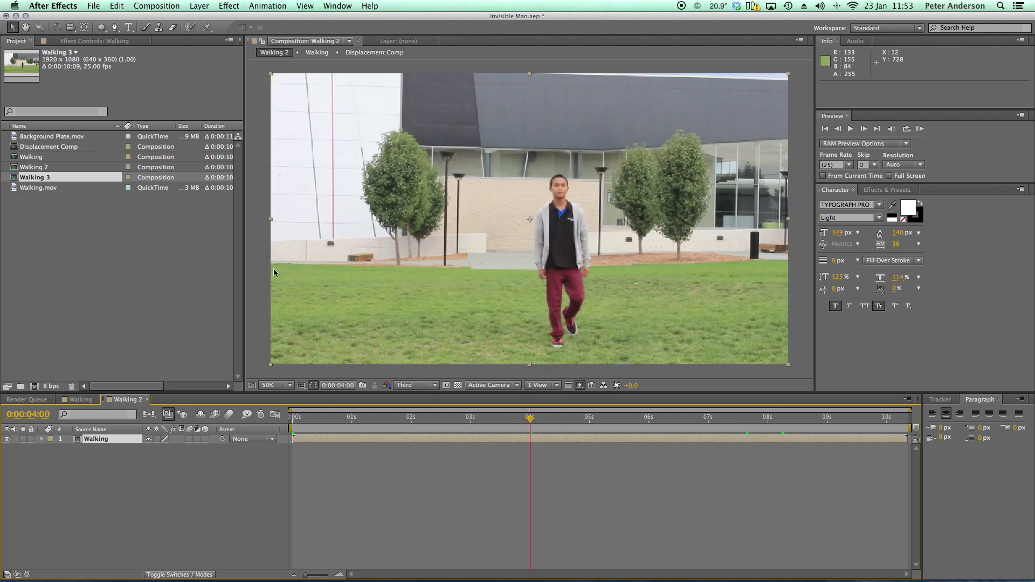
pyautogui.click(228, 7)
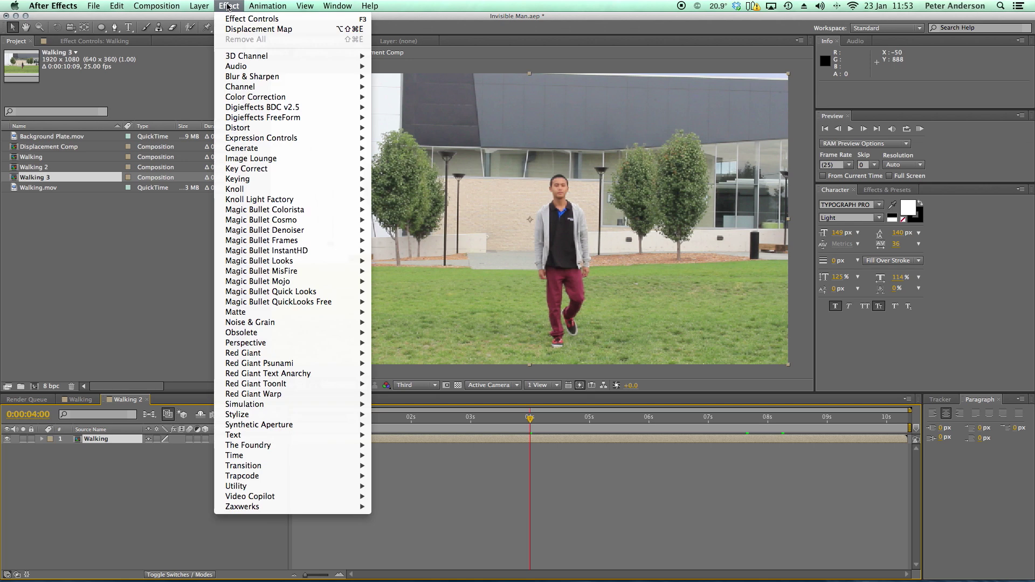
pyautogui.moveTo(273, 99)
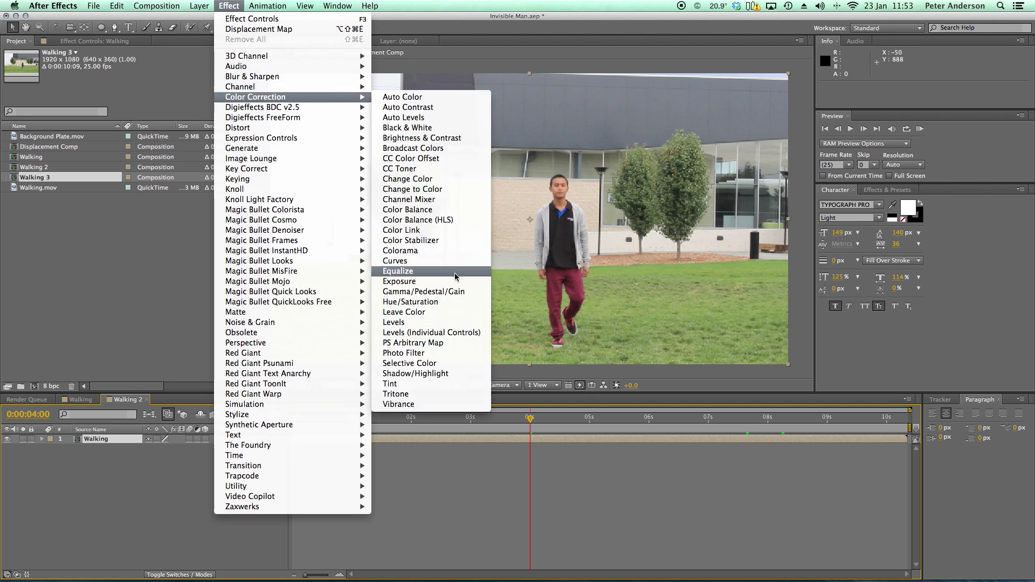
pyautogui.click(431, 264)
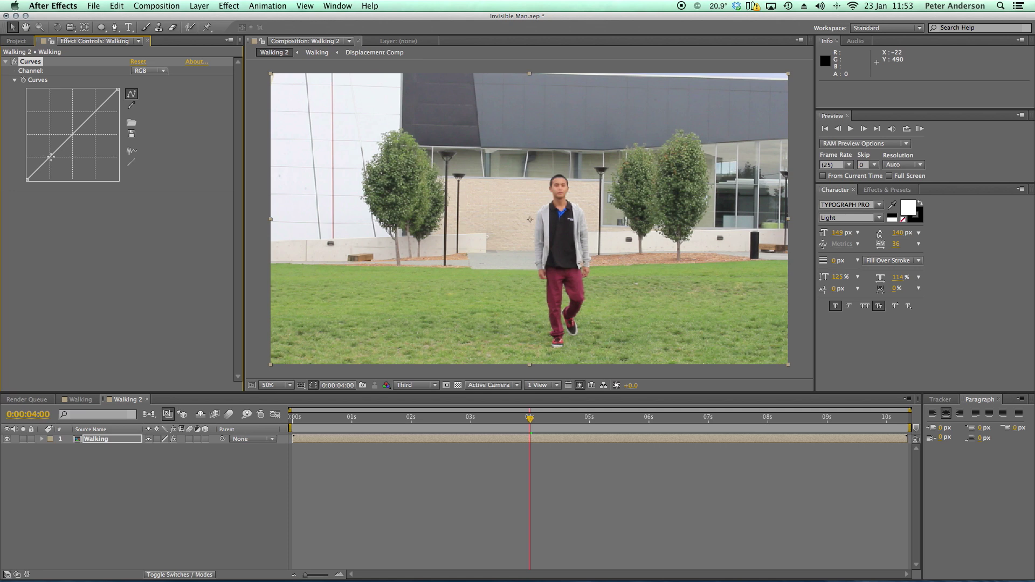
pyautogui.moveTo(49, 157); pyautogui.dragTo(53, 159)
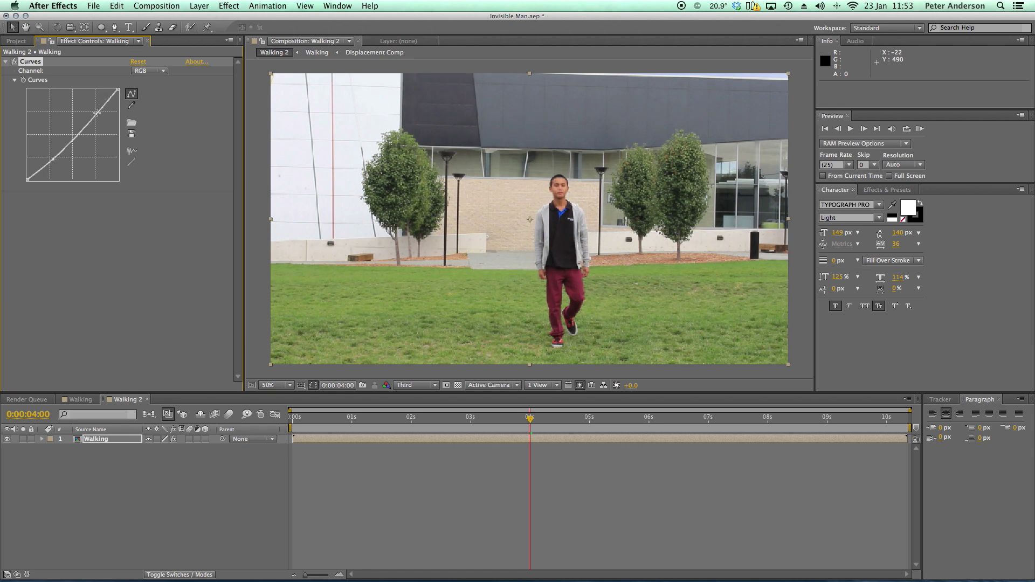
pyautogui.moveTo(97, 113); pyautogui.dragTo(94, 107)
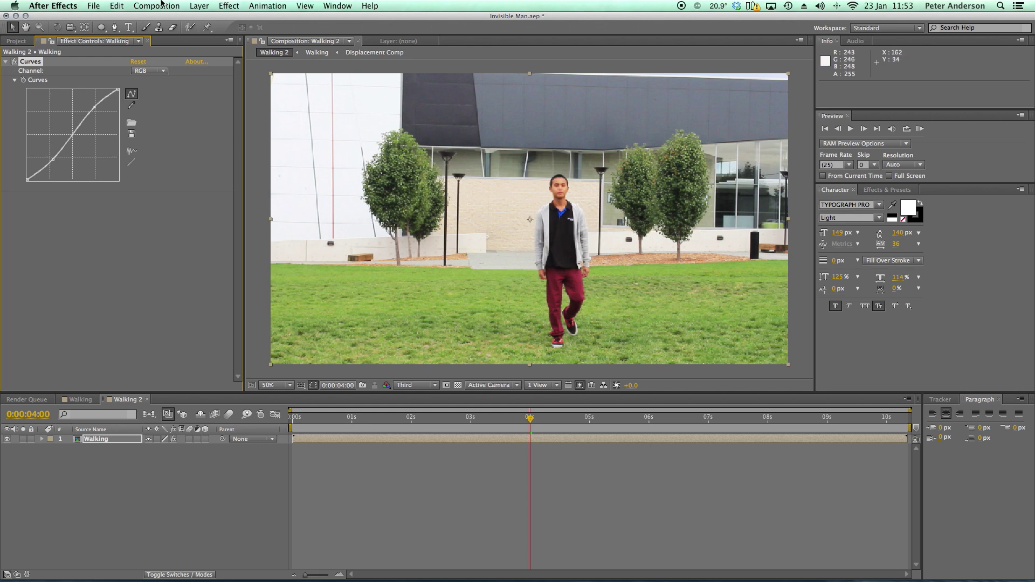
# Add a Tint to the Walking layer with Amount to Tint 30% and set the viewer to Half resolution.
pyautogui.click(228, 6)
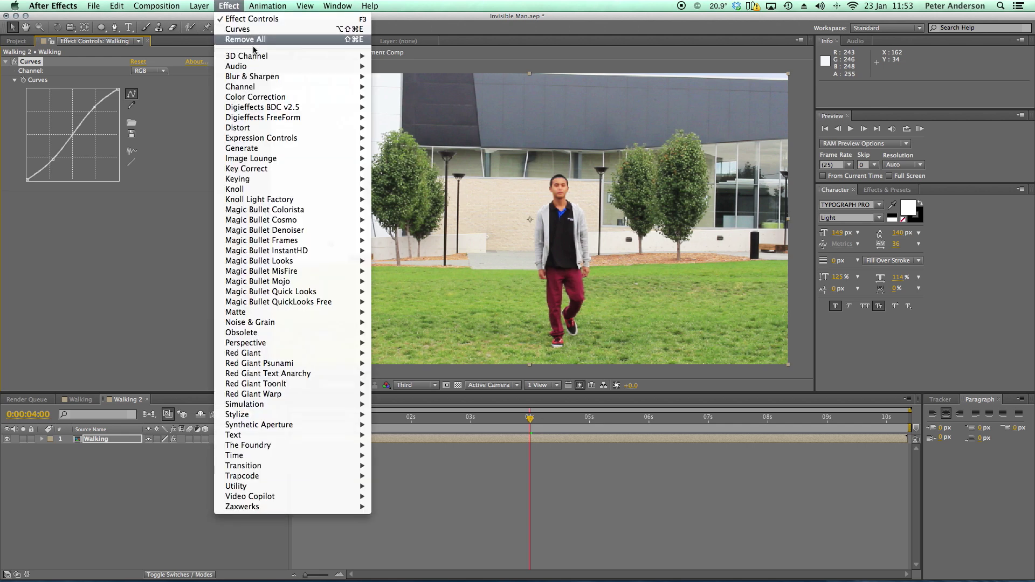
pyautogui.moveTo(259, 97)
pyautogui.click(423, 385)
pyautogui.moveTo(142, 223); pyautogui.dragTo(231, 227)
pyautogui.moveTo(141, 223); pyautogui.dragTo(79, 227)
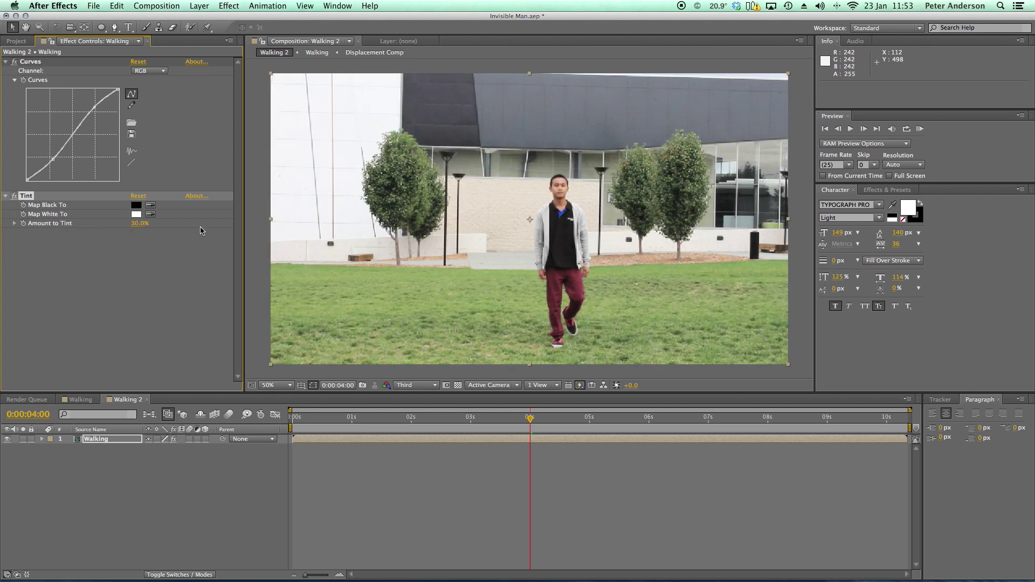
pyautogui.click(434, 385)
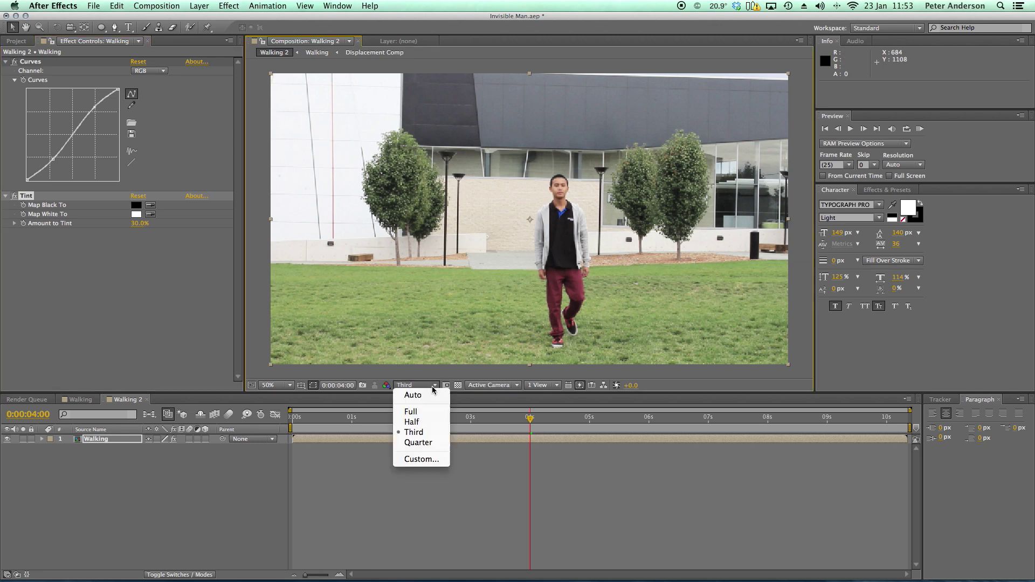
pyautogui.click(423, 423)
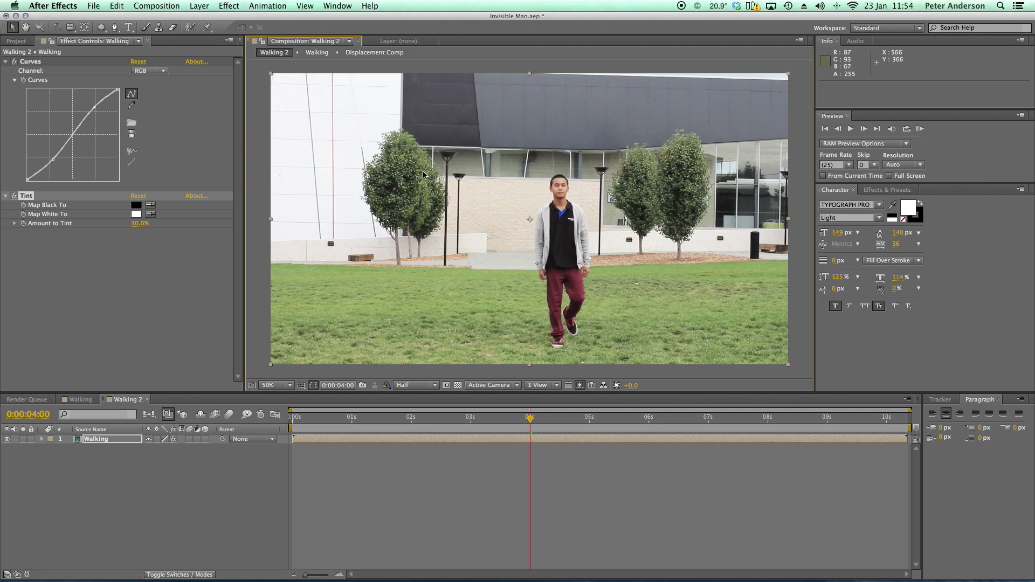
# Pull the Curves Red channel down to reduce red, then play back to check the grade.
pyautogui.click(165, 72)
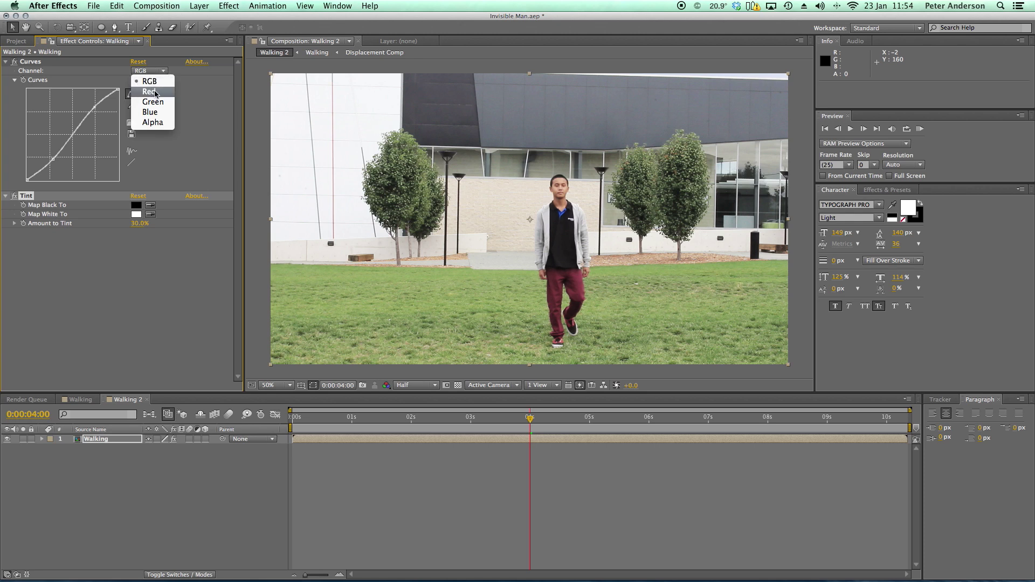
pyautogui.click(154, 92)
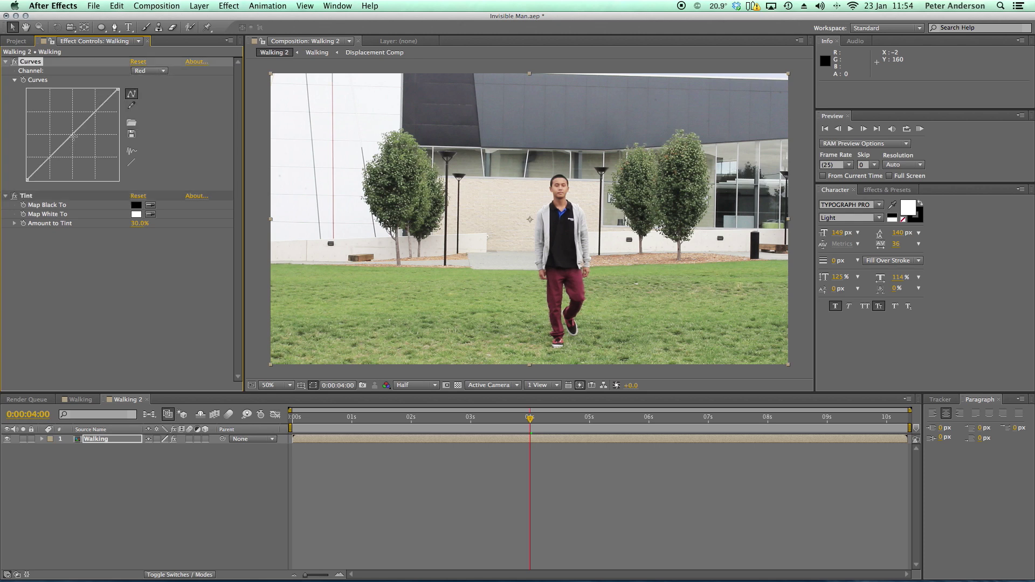
pyautogui.moveTo(74, 136); pyautogui.dragTo(77, 139)
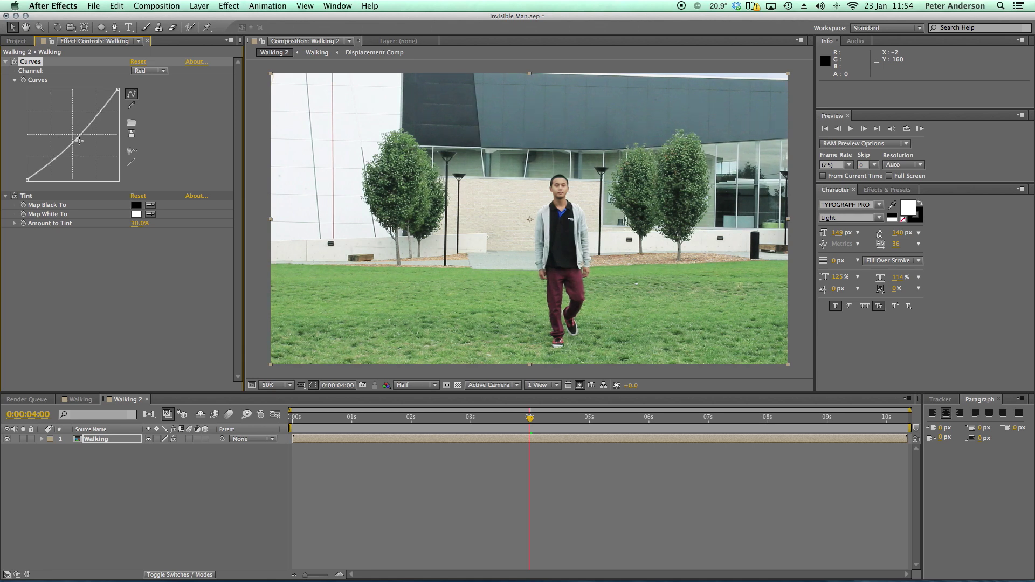
pyautogui.press('space')
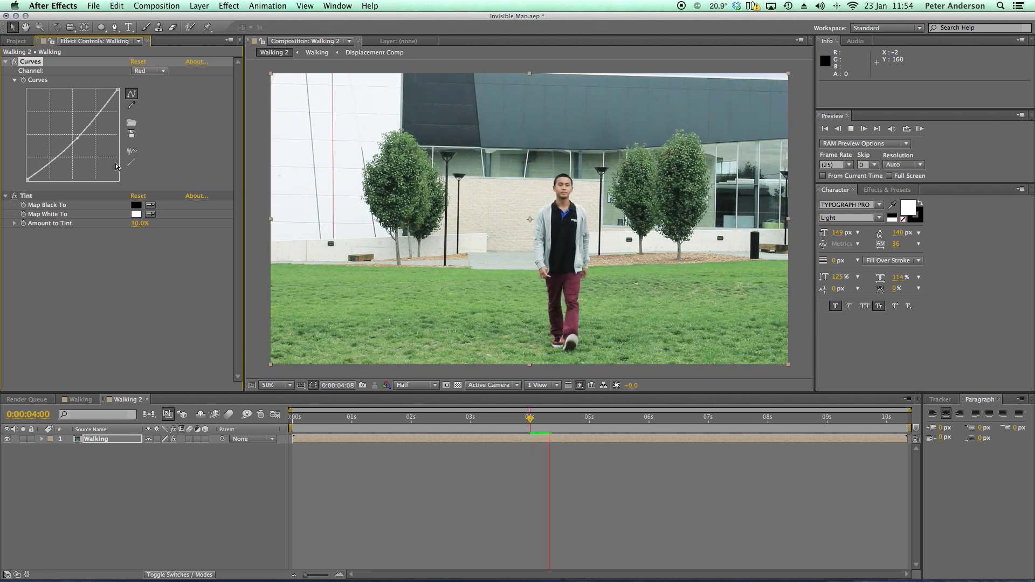
pyautogui.press('space')
# Add a wiggle(2,20) expression to the Walking layer's Transform Position property.
pyautogui.click(42, 439)
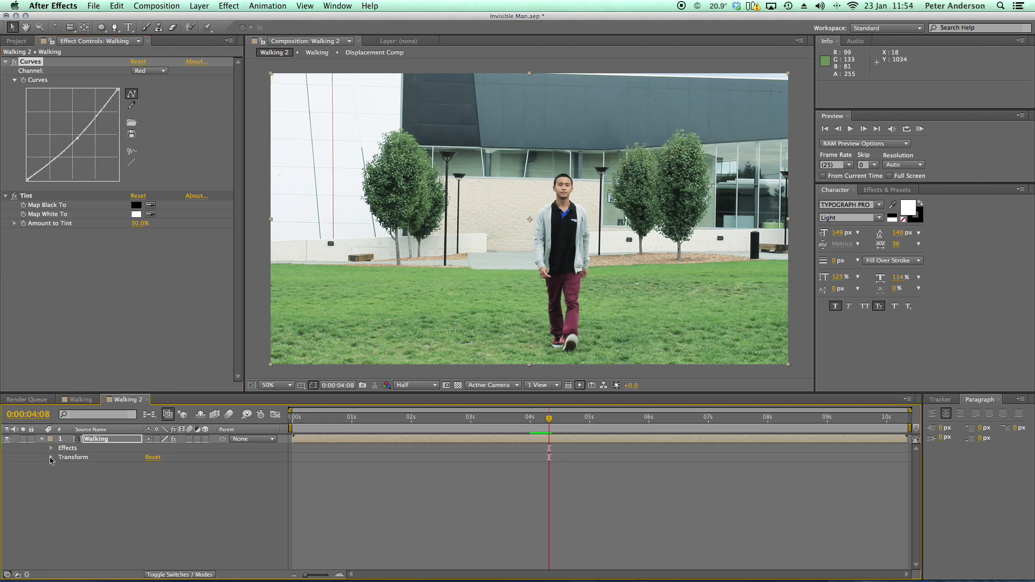
pyautogui.click(51, 457)
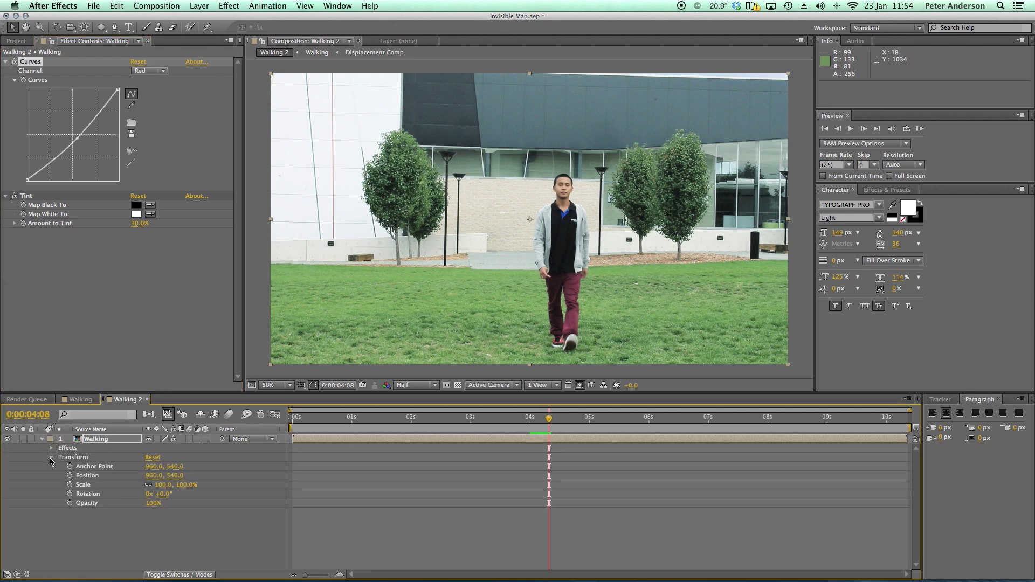
pyautogui.keyDown('alt'); pyautogui.click(69, 476); pyautogui.keyUp('alt')
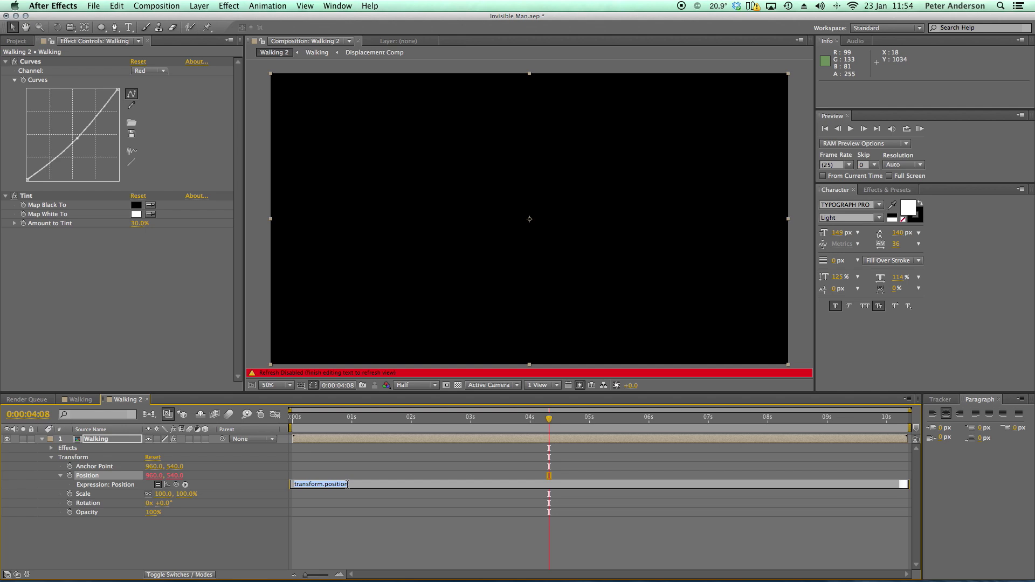
pyautogui.write('wiggle(2,20')
# Confirm the wiggle expression and preview the shaking clip at Third resolution.
pyautogui.click(130, 403)
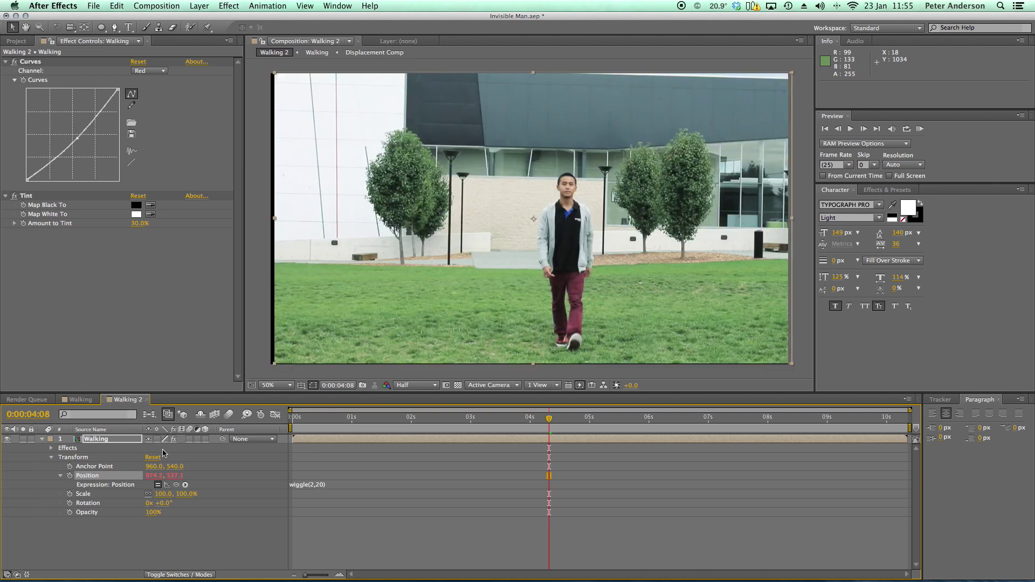
pyautogui.click(231, 535)
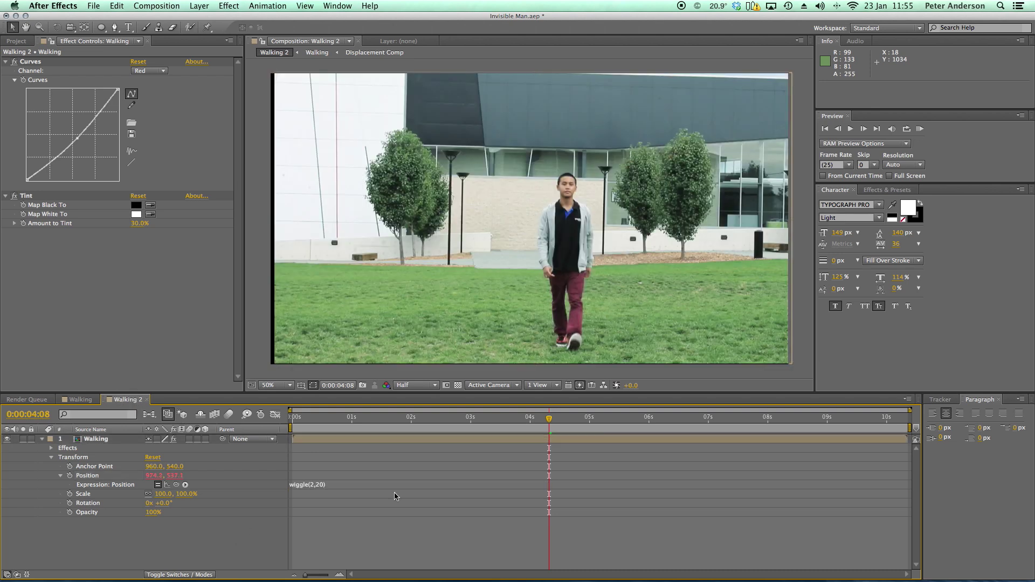
pyautogui.click(428, 385)
pyautogui.click(426, 432)
pyautogui.press('space')
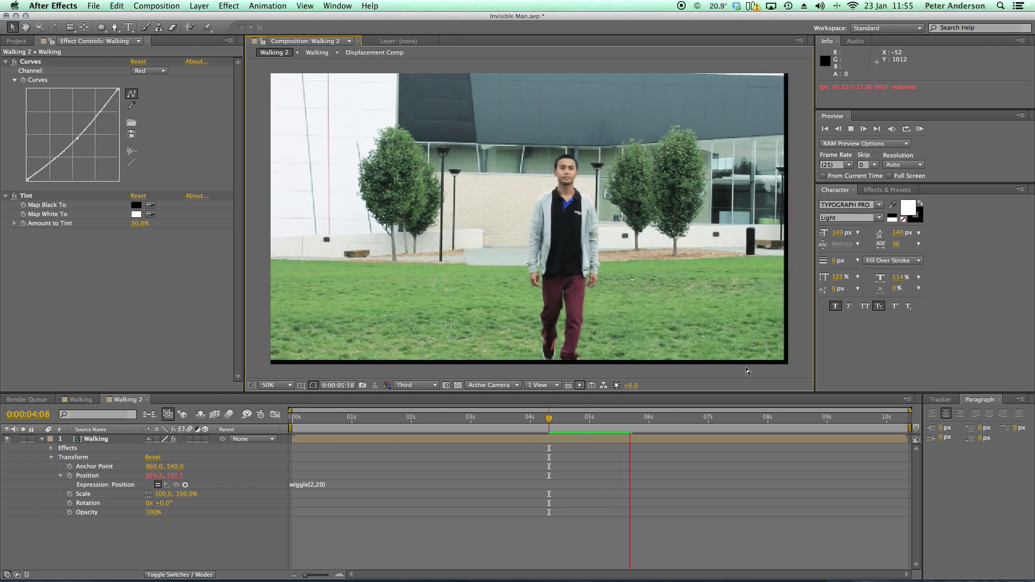
pyautogui.press('space')
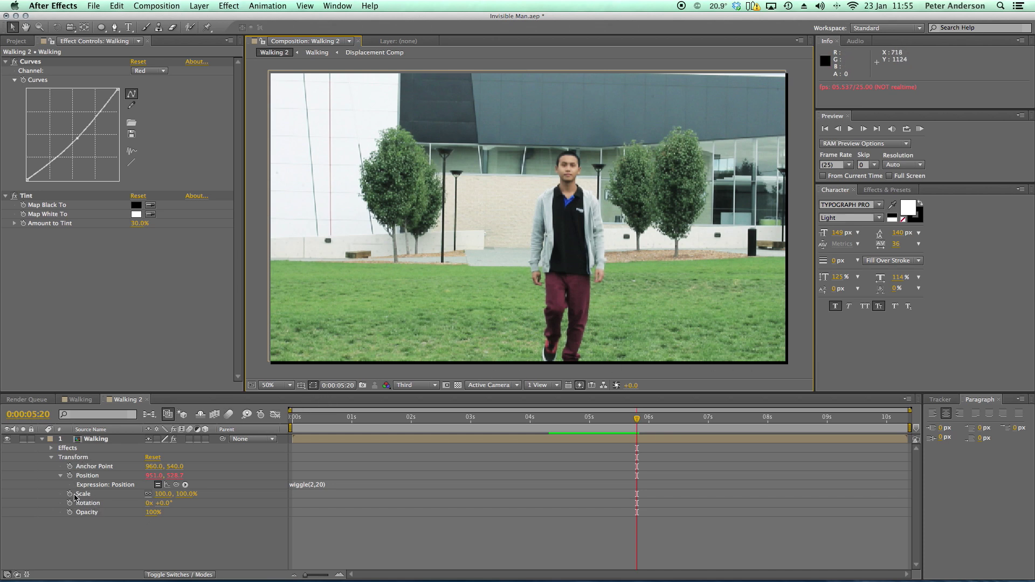
# Scale the Walking layer up to 106% and preview the shake again.
pyautogui.moveTo(161, 496); pyautogui.dragTo(166, 498)
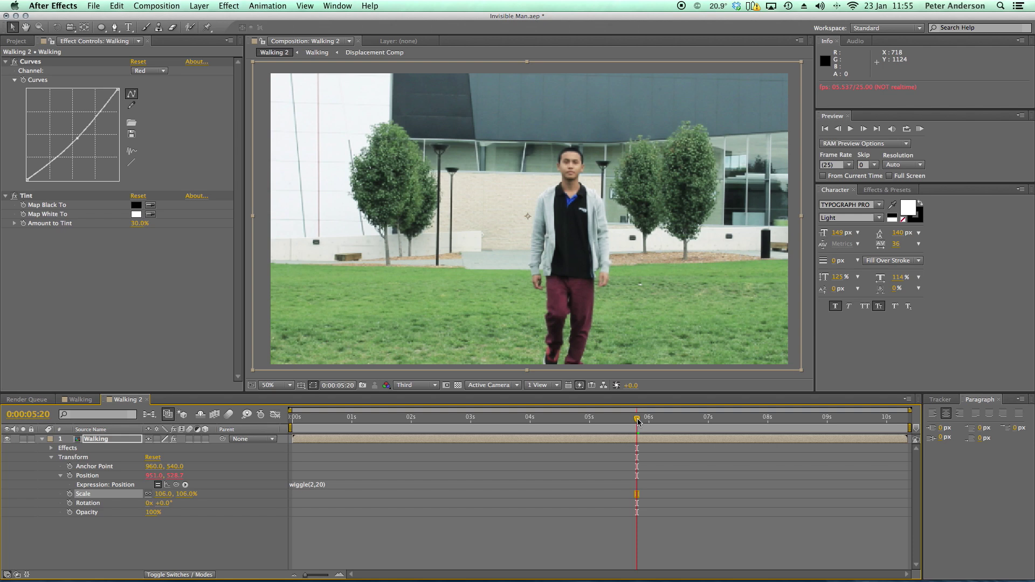
pyautogui.click(804, 358)
pyautogui.press('space')
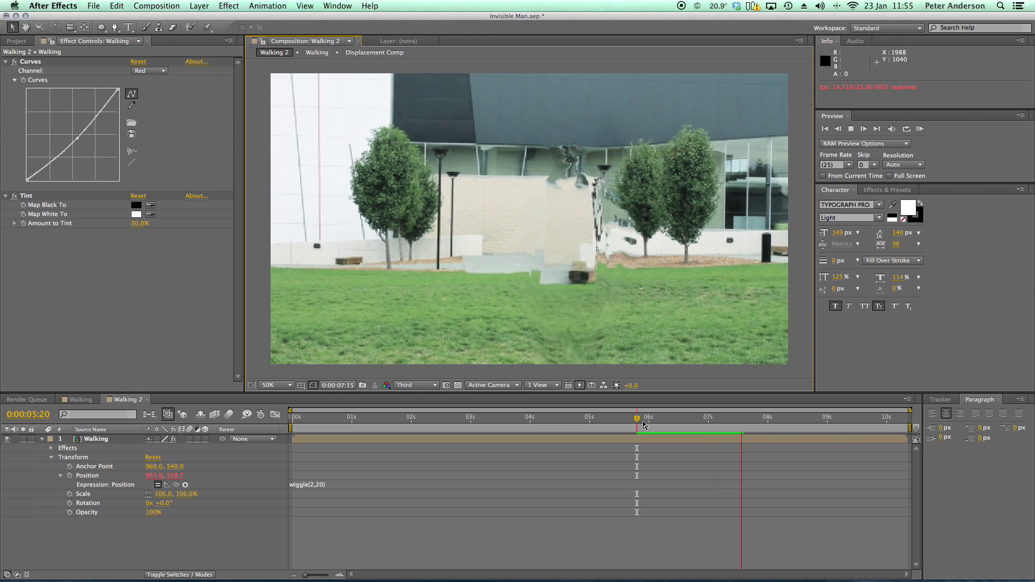
pyautogui.click(639, 418)
pyautogui.press('space')
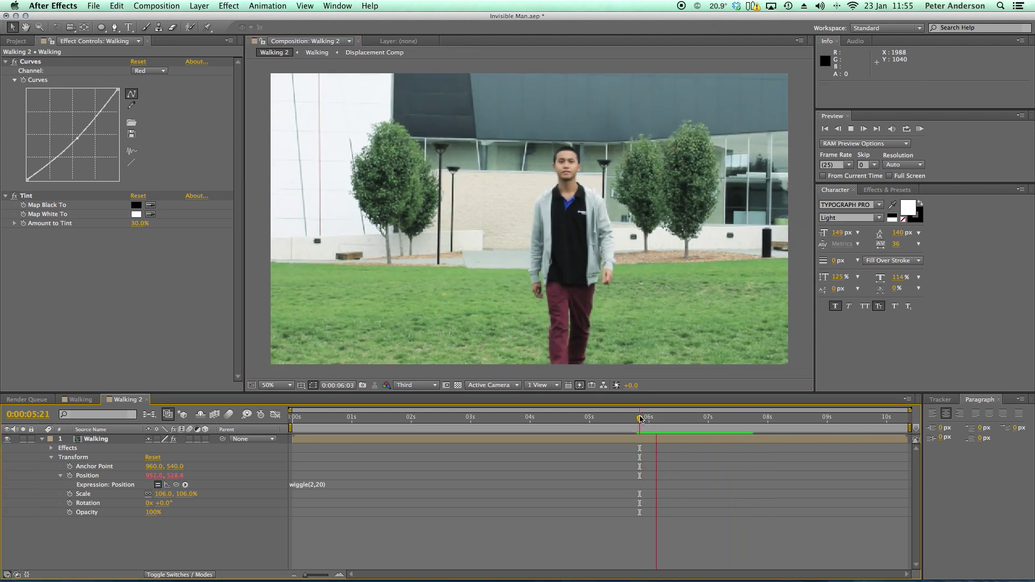
pyautogui.press('space')
pyautogui.moveTo(642, 419); pyautogui.dragTo(585, 420)
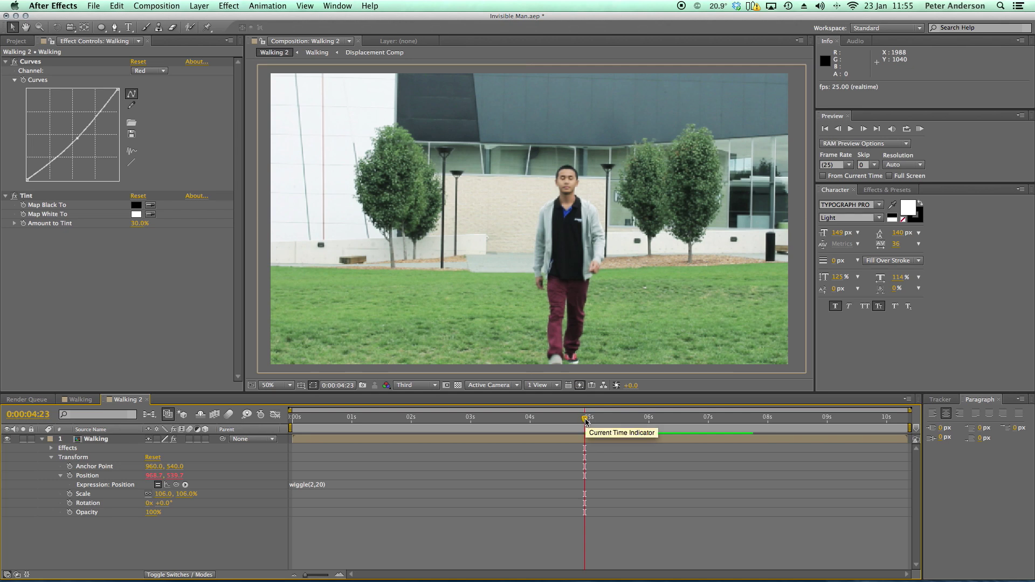